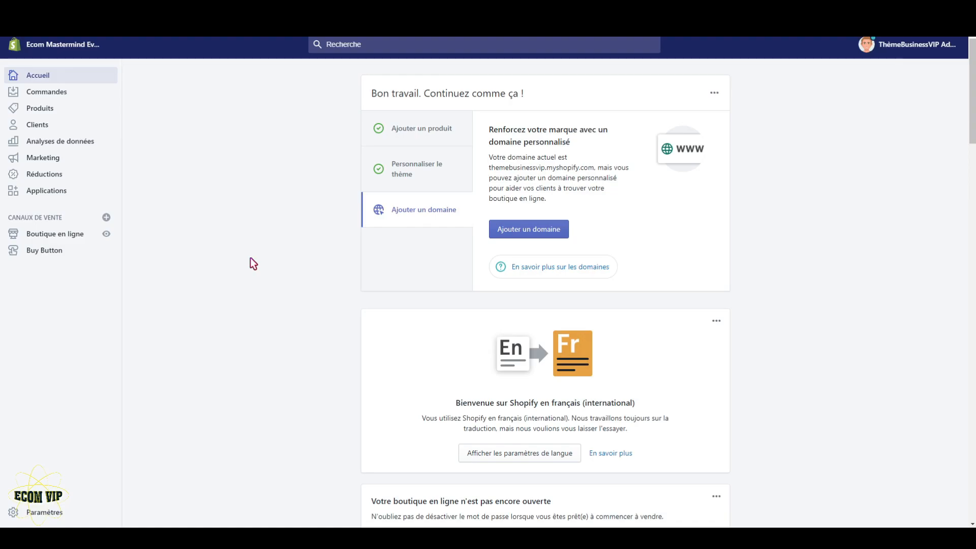
Open the product list and browse the sales channels available to add, without adding one
left_click(44, 108)
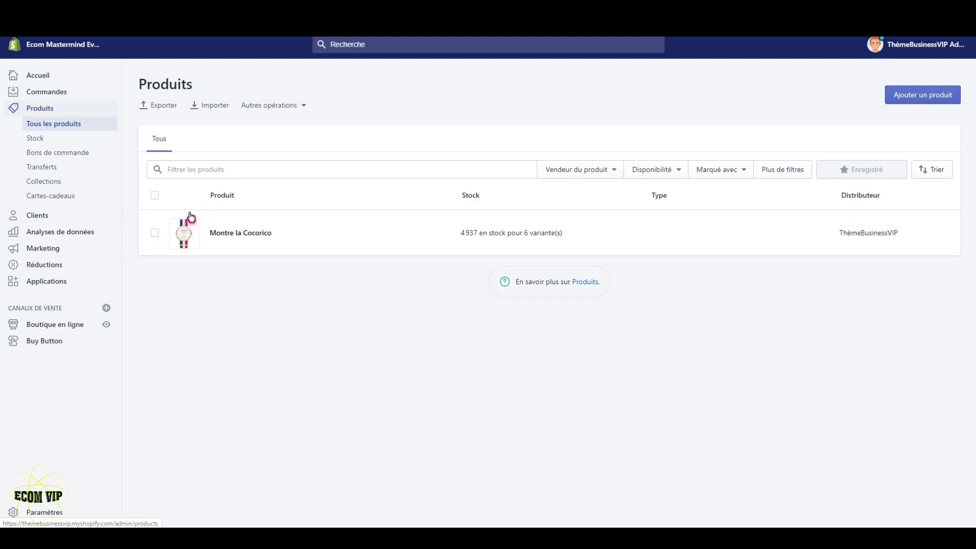
left_click(235, 252)
left_click(107, 308)
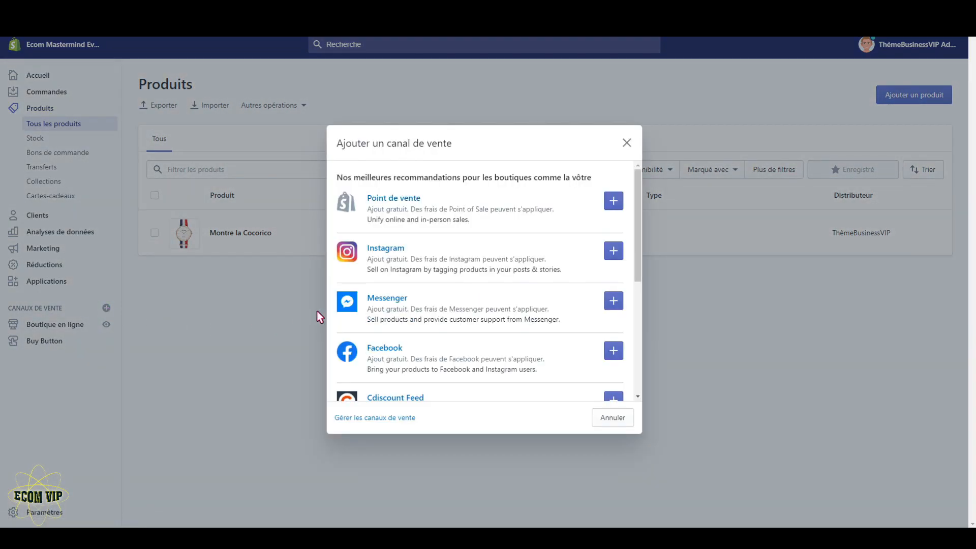
scroll(464, 287, "down", 3)
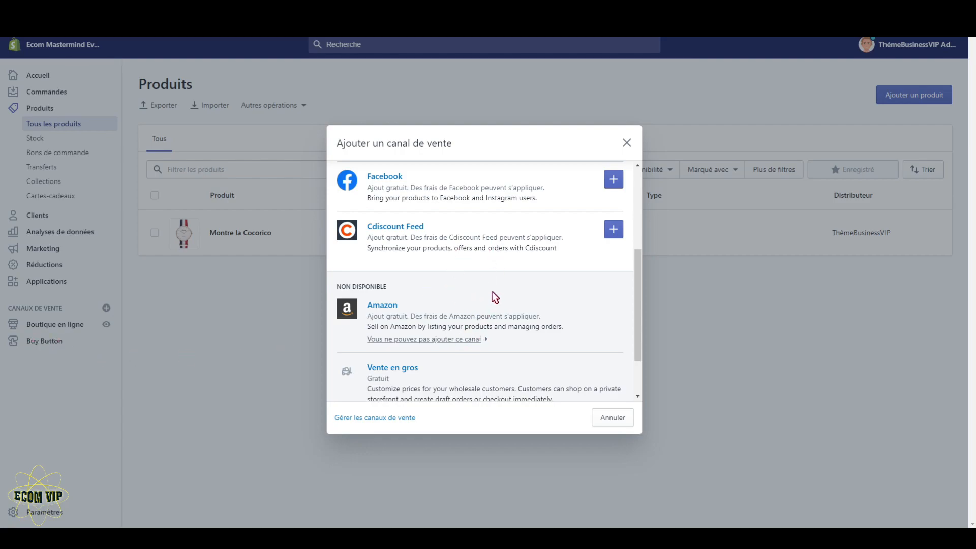
scroll(567, 272, "up", 3)
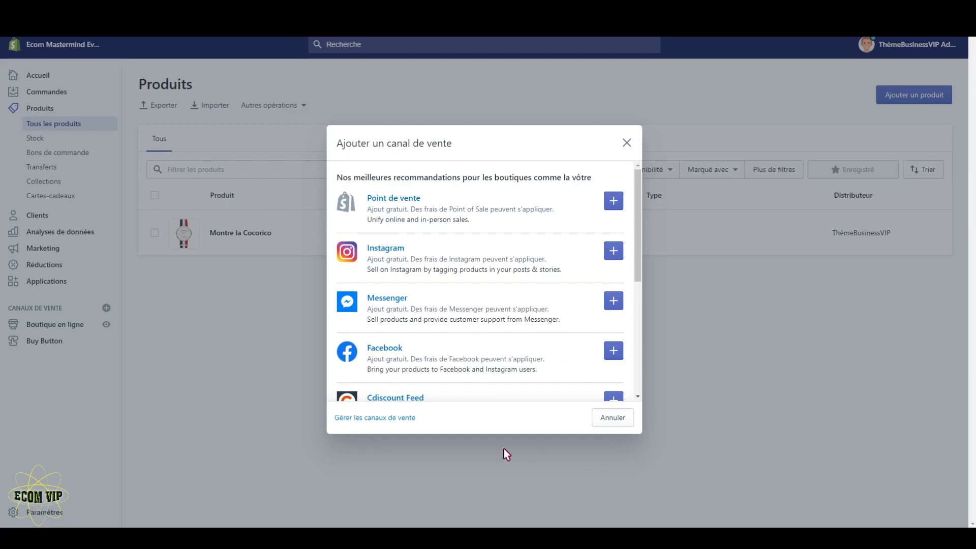
left_click(622, 421)
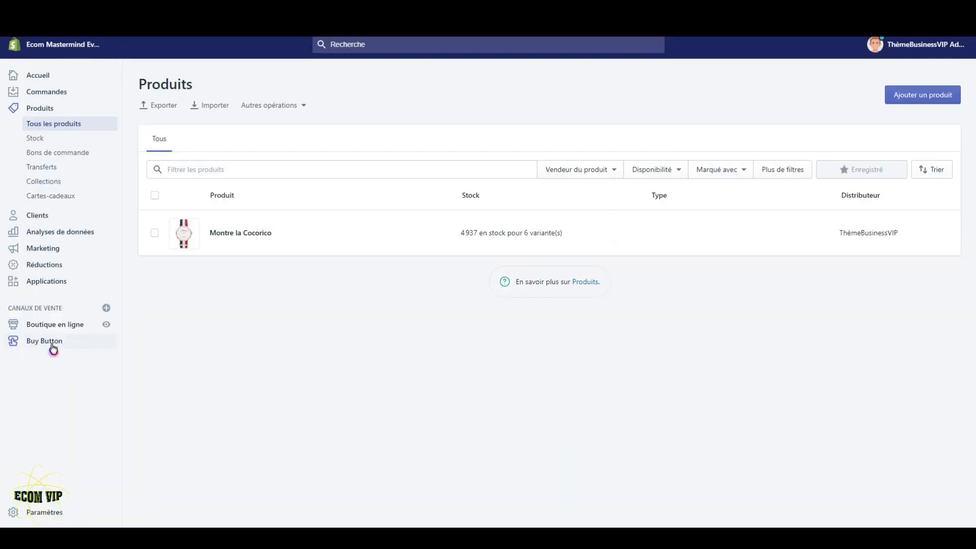
Create a product buy button in the Buy Button channel for the product "Montre la Cocorico"
left_click(44, 344)
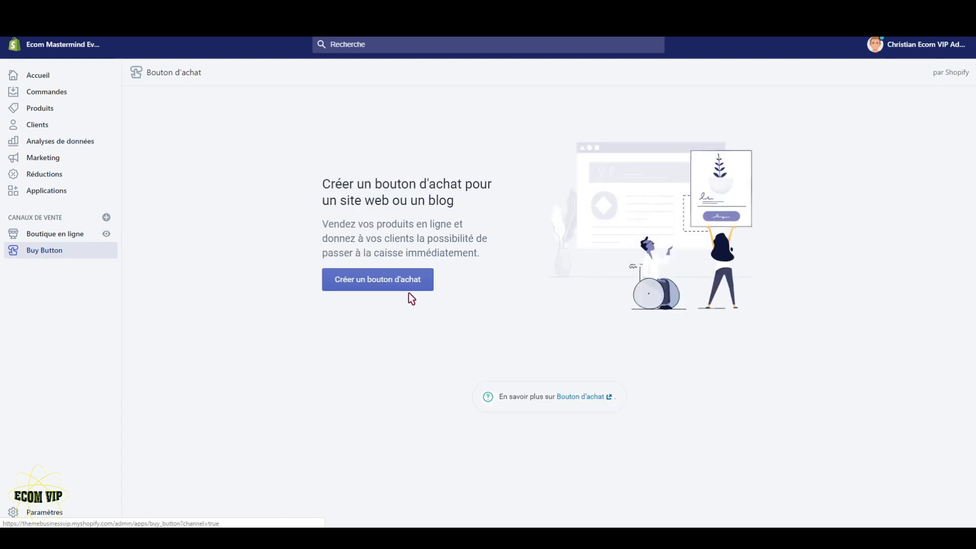
left_click(394, 280)
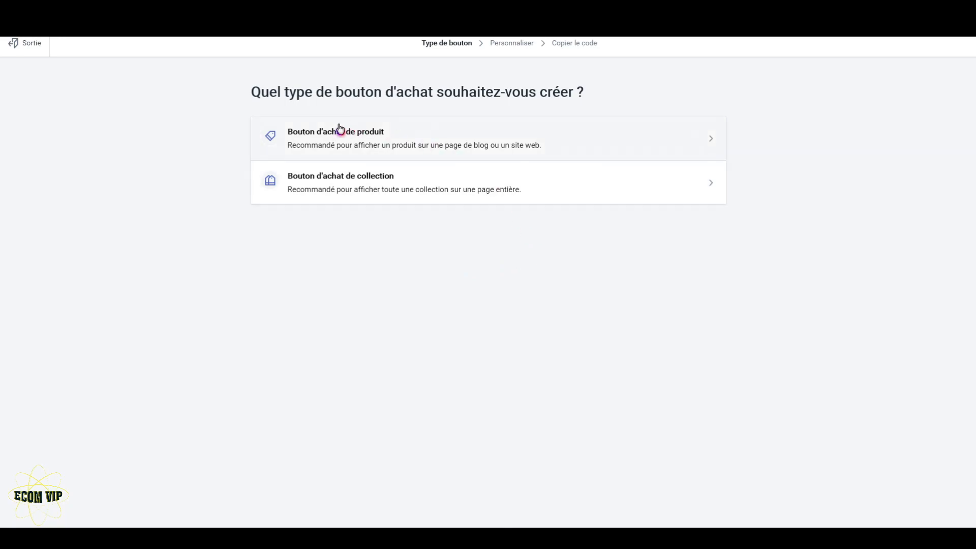
left_click(359, 179)
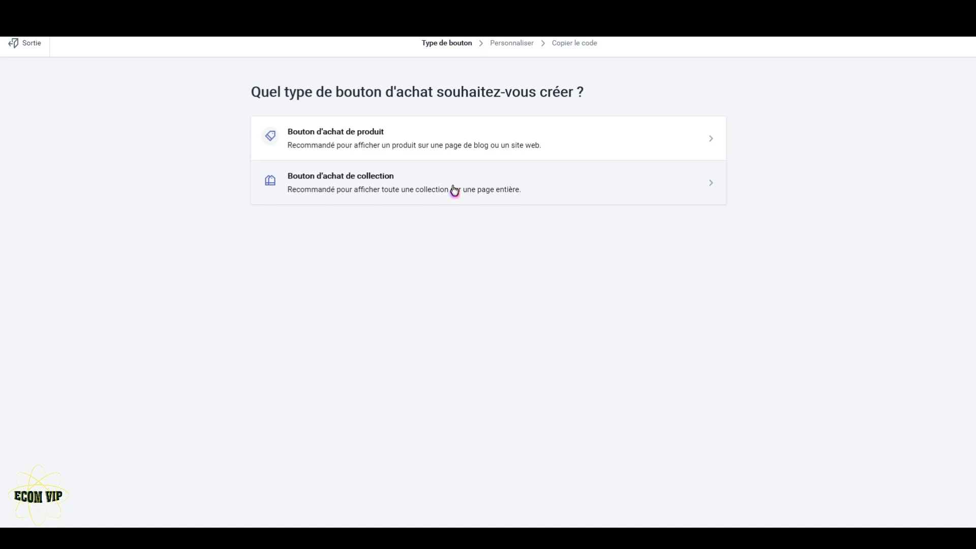
left_click(711, 140)
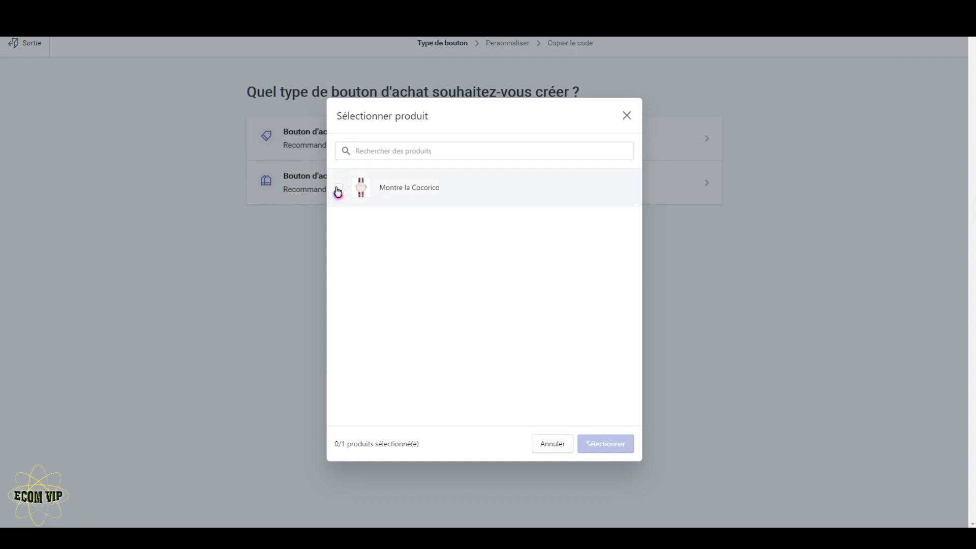
left_click(338, 189)
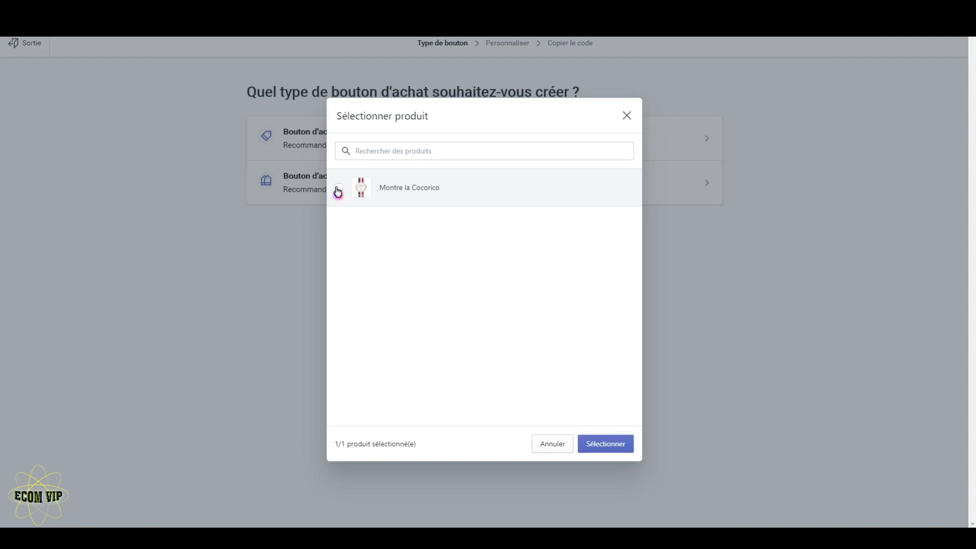
left_click(605, 443)
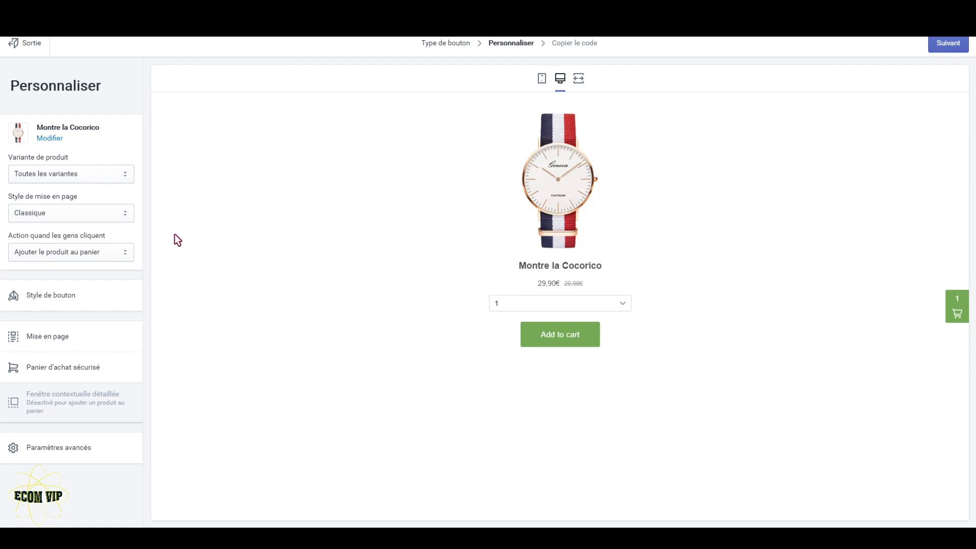
Keep all product variants included and preview the Basic, Classique and Aperçu complet layout styles
left_click(123, 178)
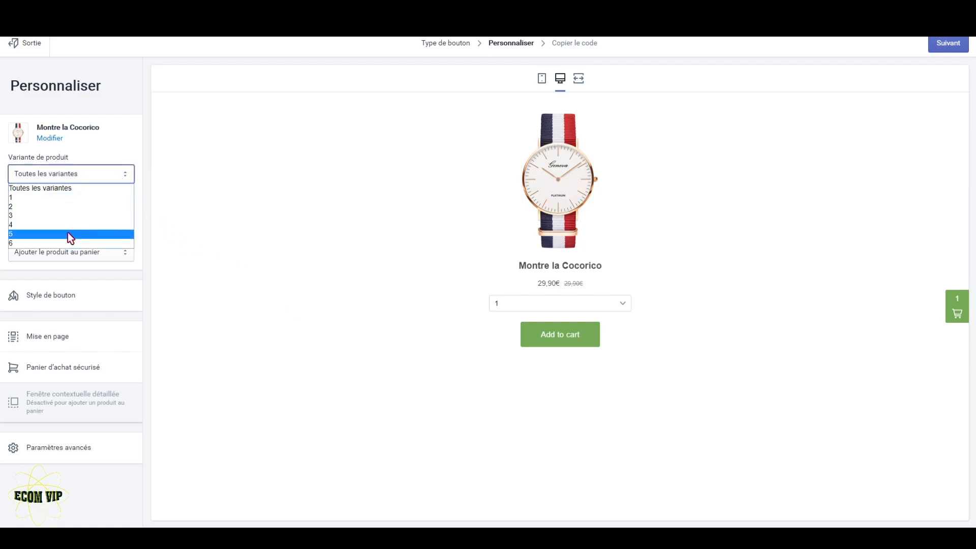
left_click(78, 191)
left_click(127, 212)
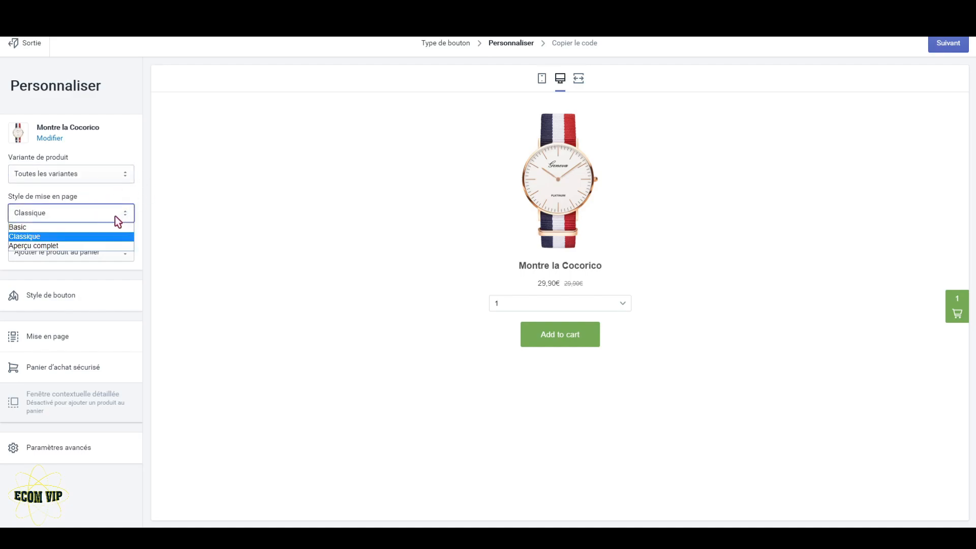
left_click(81, 227)
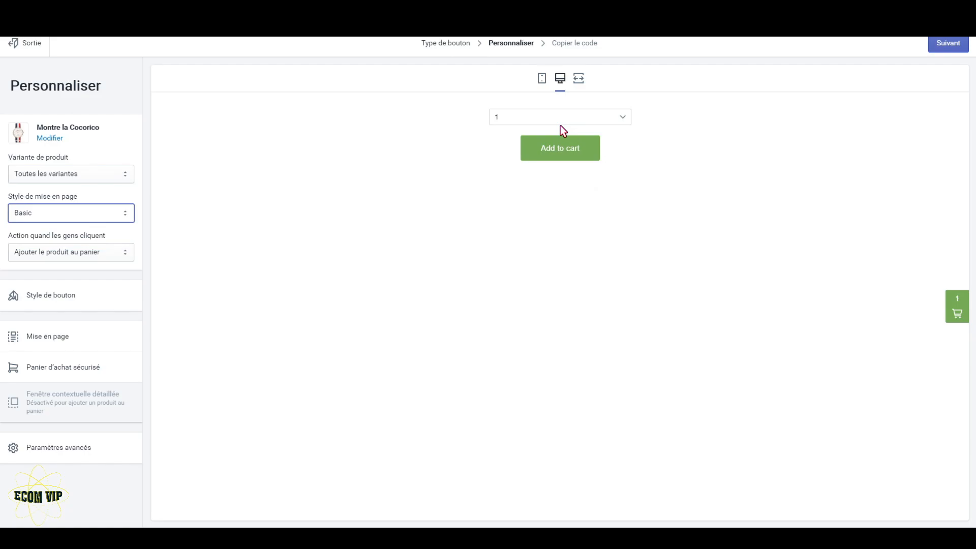
left_click(125, 218)
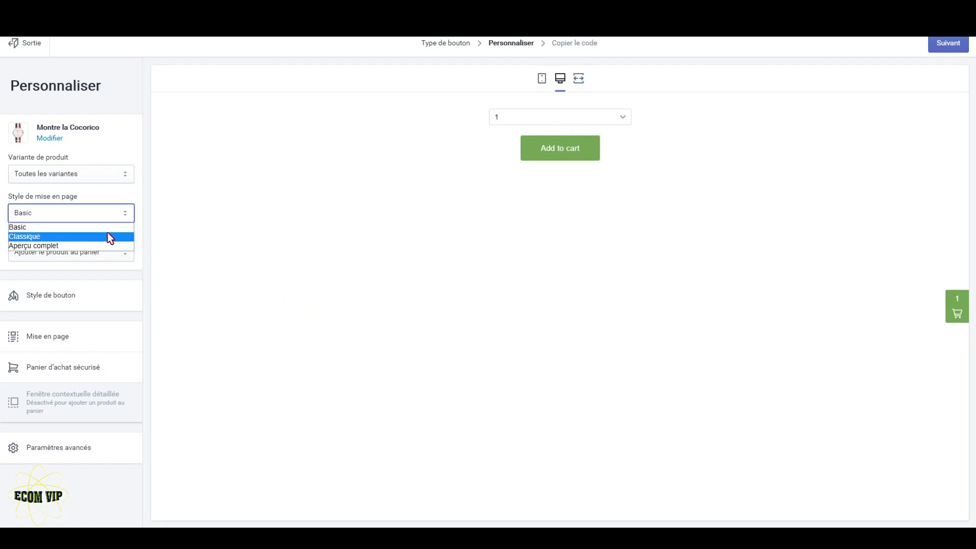
left_click(100, 239)
left_click(126, 218)
left_click(85, 245)
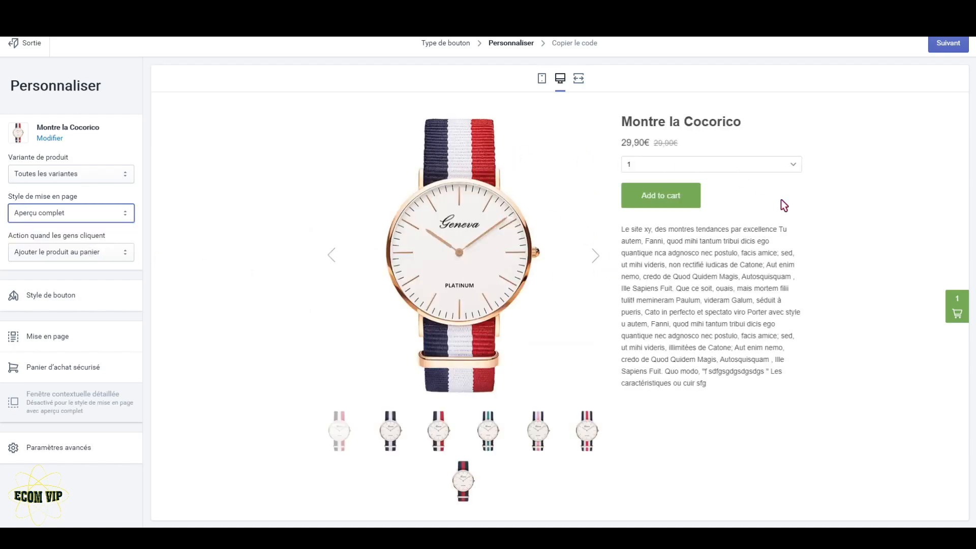
Browse the watch images in the full product preview and check the available click actions
left_click(595, 255)
left_click(595, 256)
left_click(595, 256)
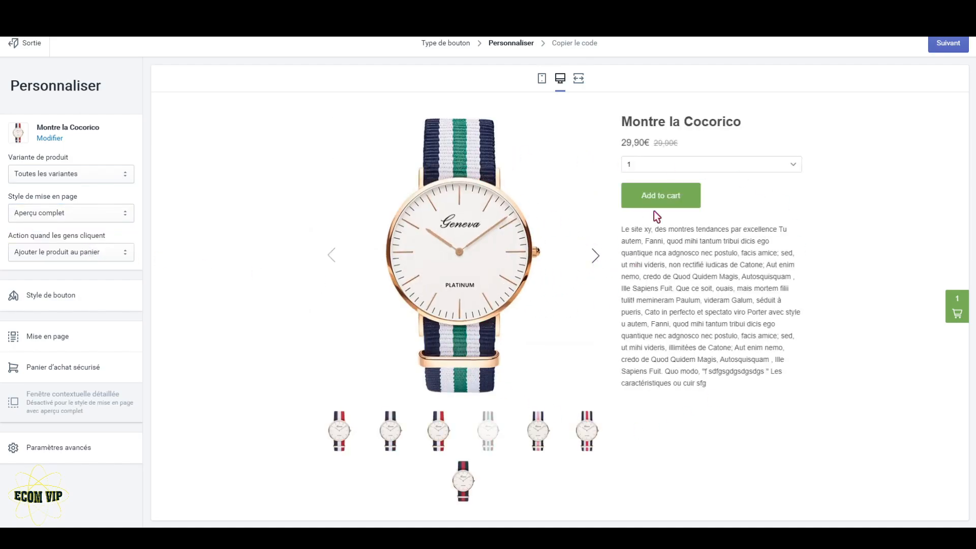
left_click(124, 254)
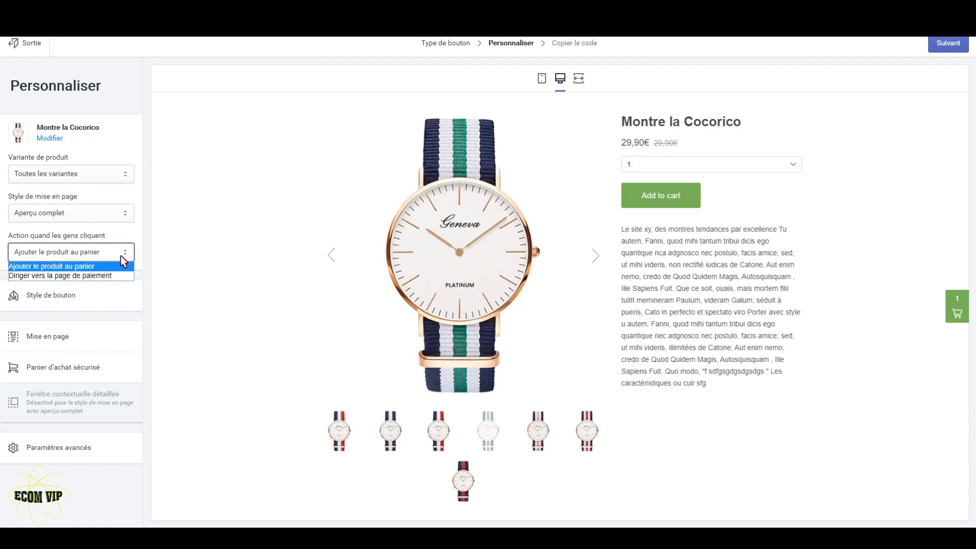
left_click(121, 254)
Set the layout style to Classique and the click action to "Ajouter le produit au panier"
left_click(127, 214)
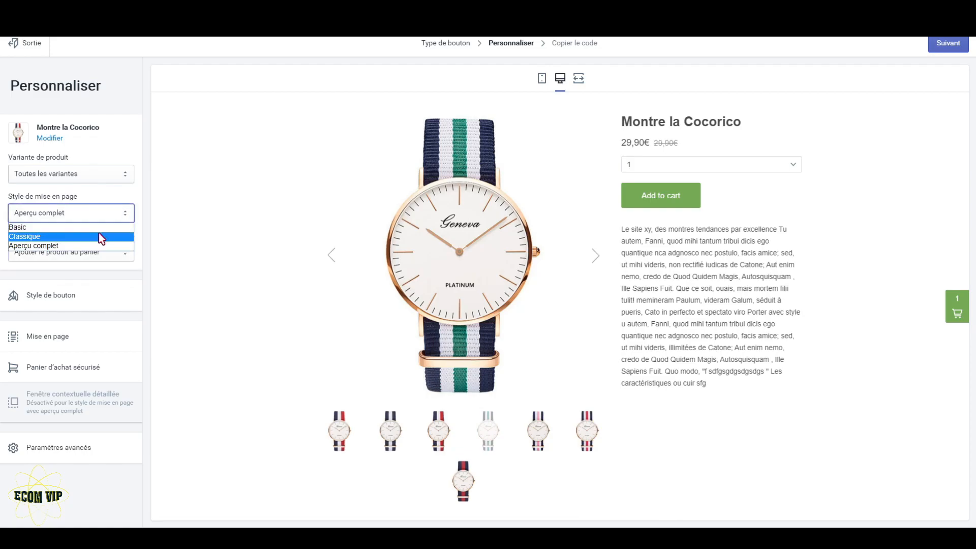
left_click(99, 236)
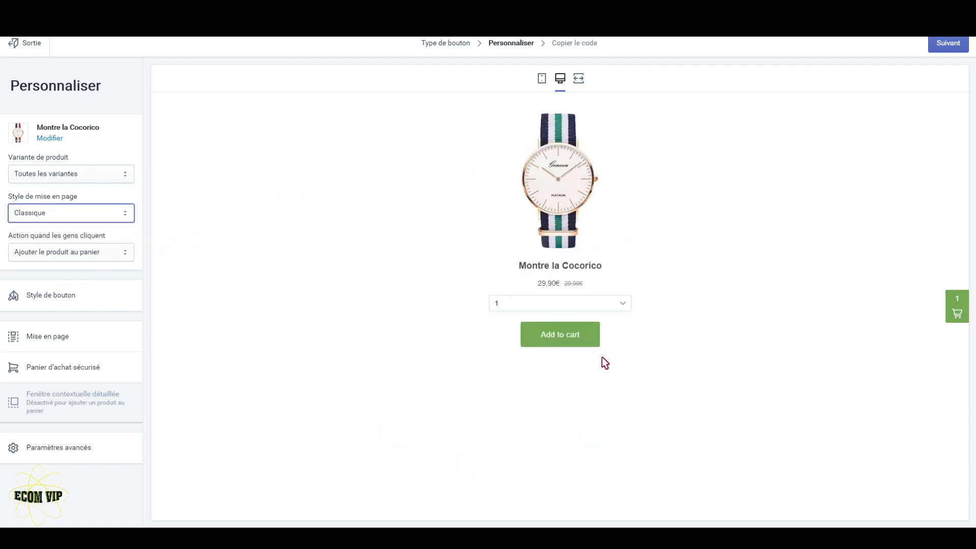
left_click(122, 256)
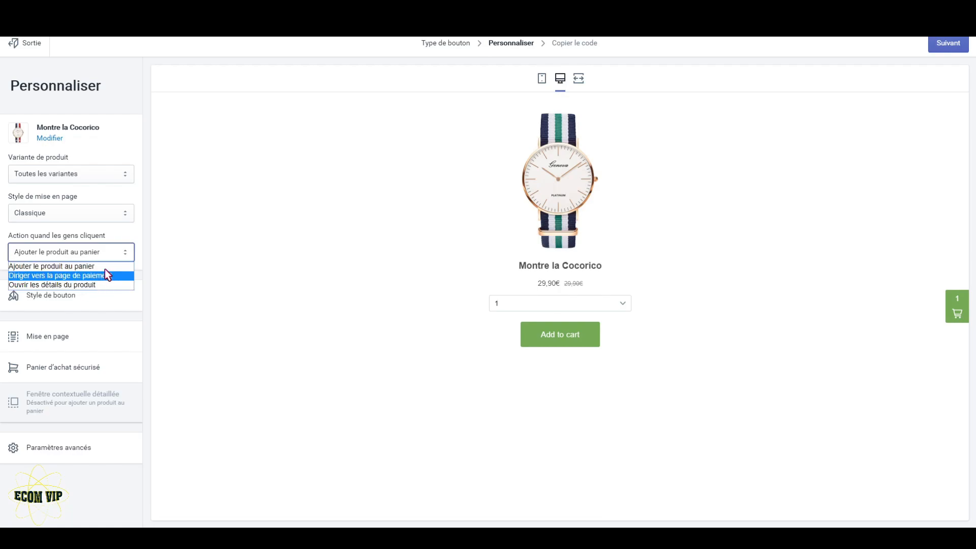
left_click(106, 269)
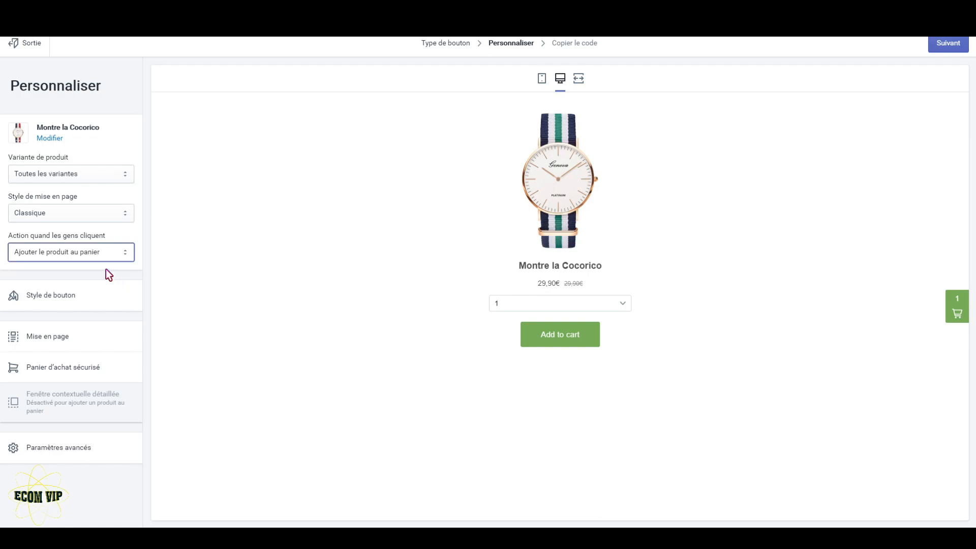
Review the button style settings and open the "Mise en page" settings
left_click(88, 301)
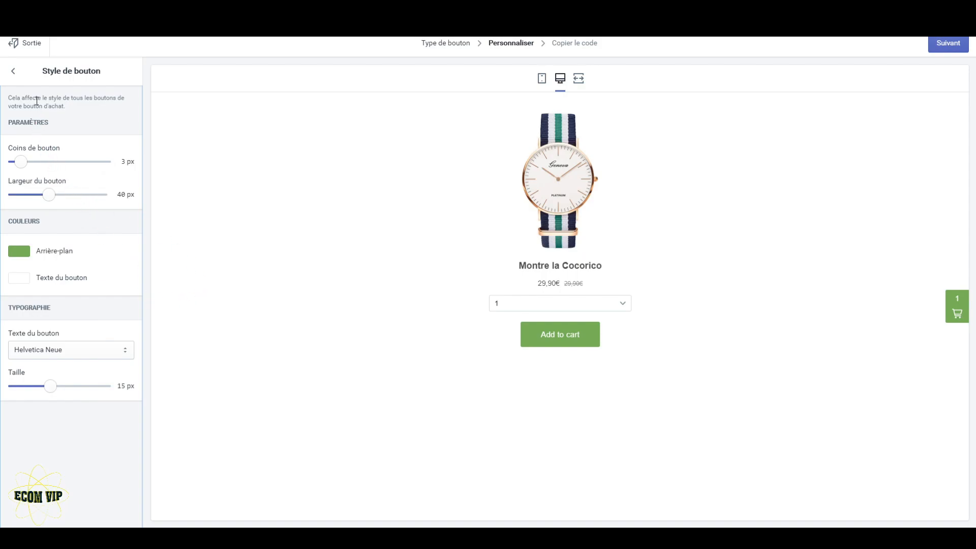
left_click(15, 72)
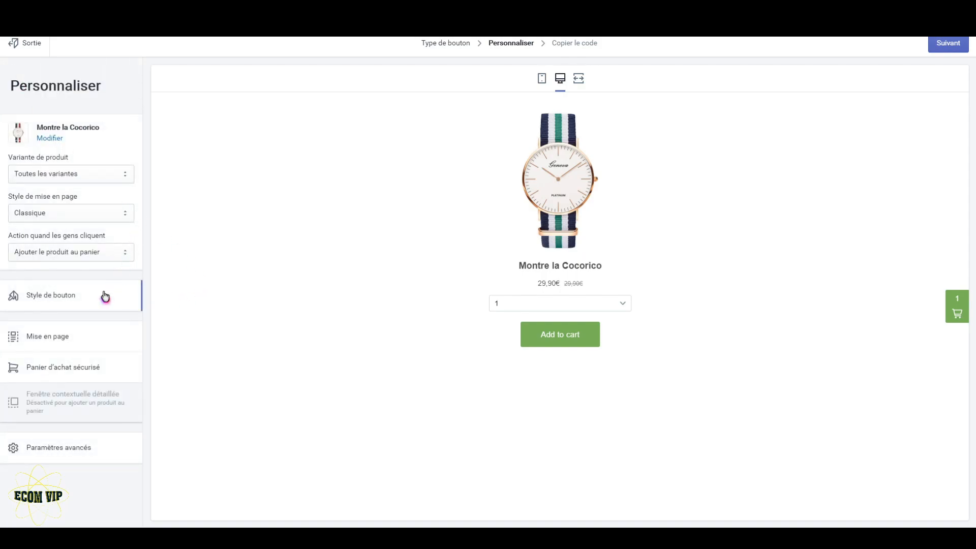
left_click(67, 343)
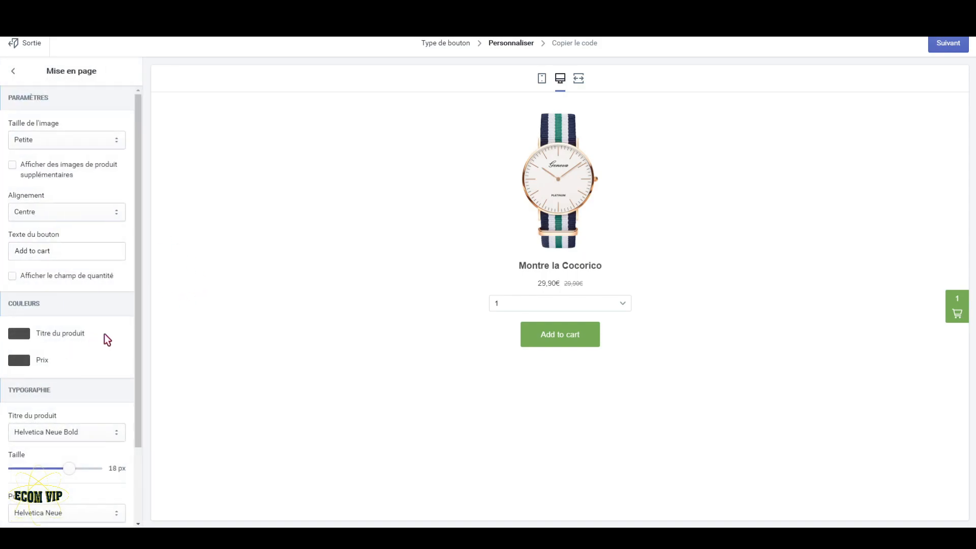
Try larger product image sizes such as Moyen and set the size back to Petite
left_click(113, 145)
left_click(115, 143)
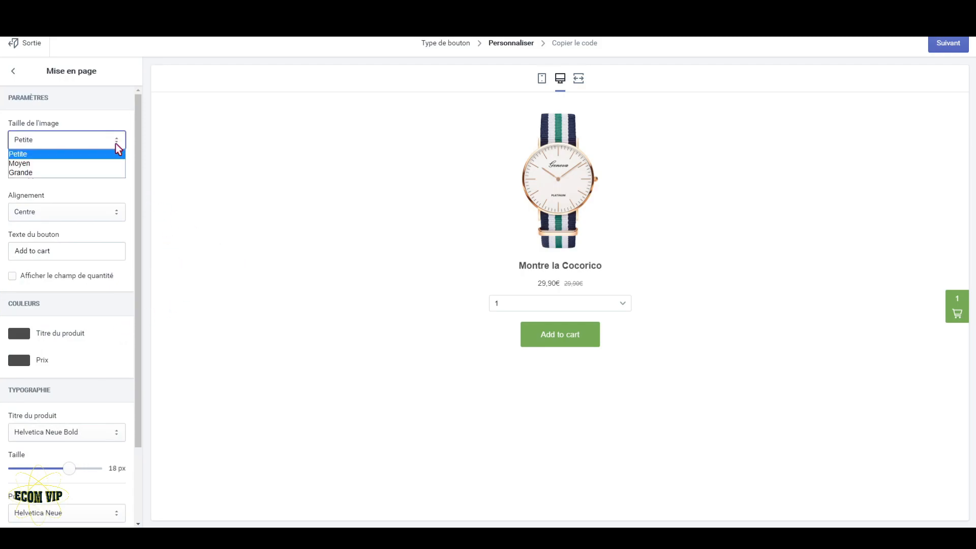
left_click(87, 162)
left_click(115, 145)
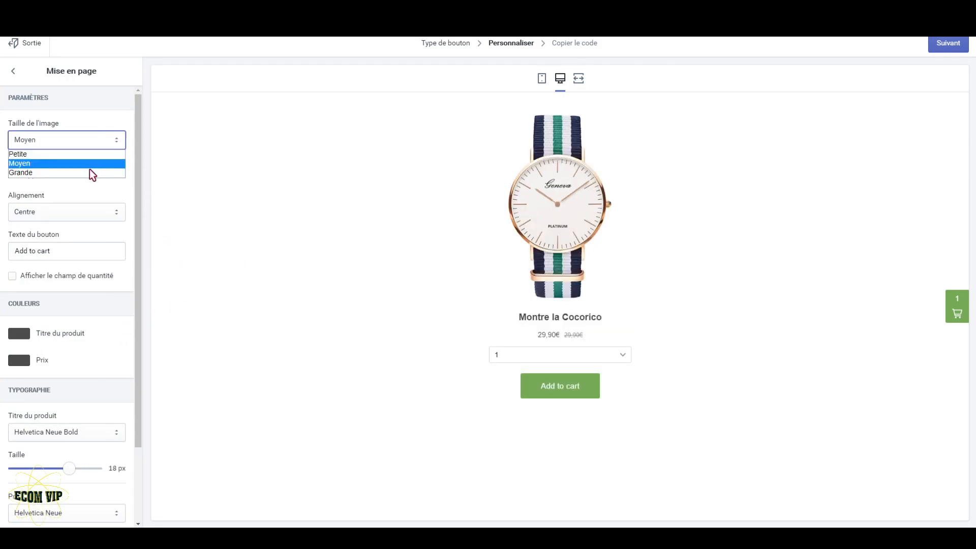
left_click(94, 169)
left_click(111, 146)
left_click(90, 153)
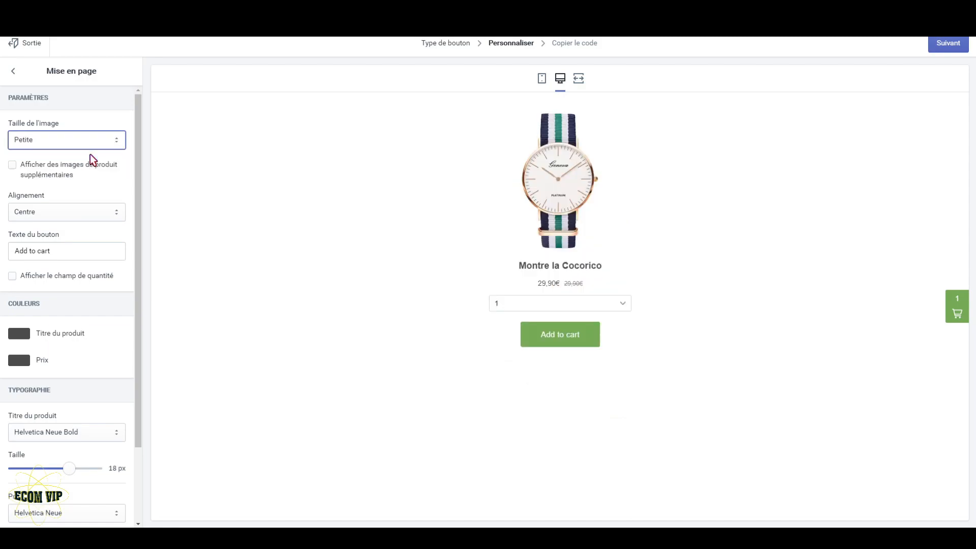
Try showing additional product images and aligning the content to Gauche, restoring hidden images and Centre alignment
left_click(13, 167)
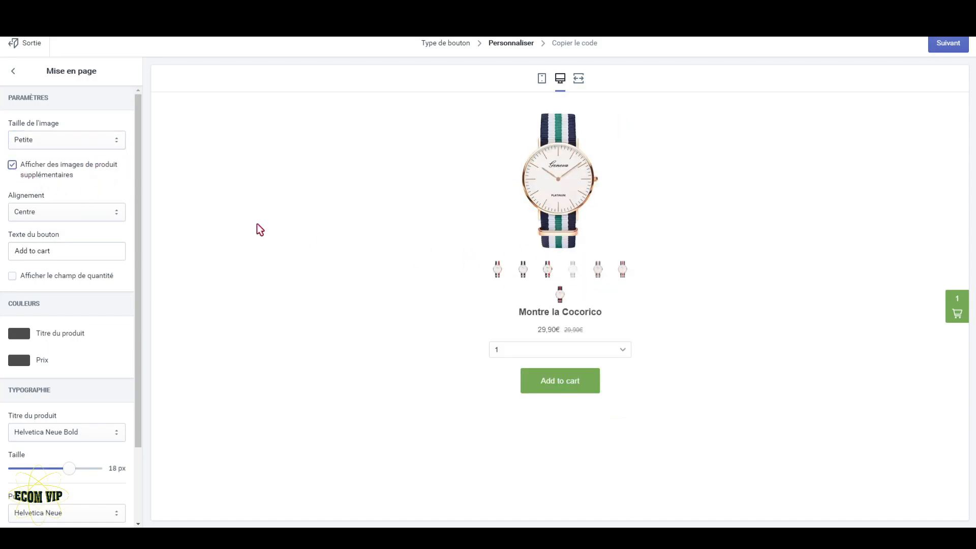
left_click(12, 165)
left_click(57, 210)
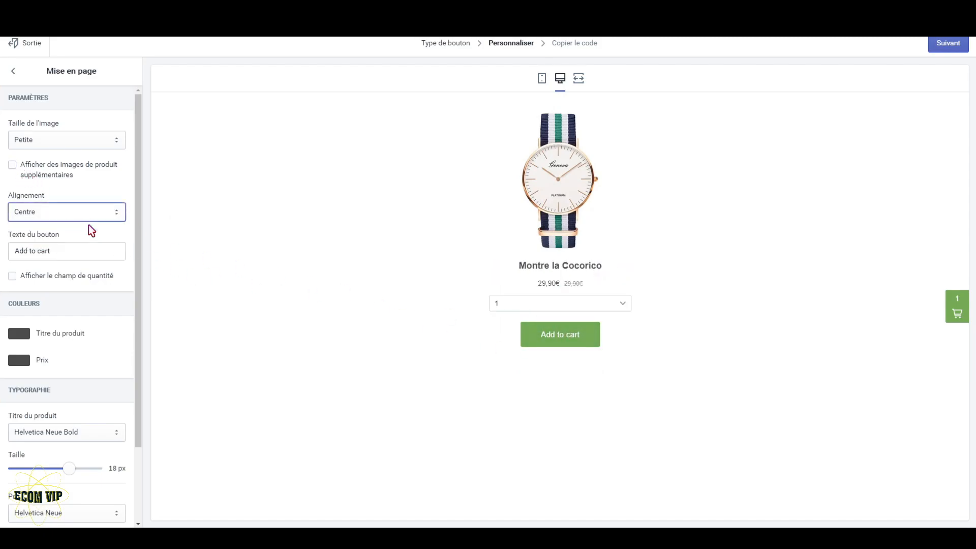
left_click(89, 226)
left_click(115, 219)
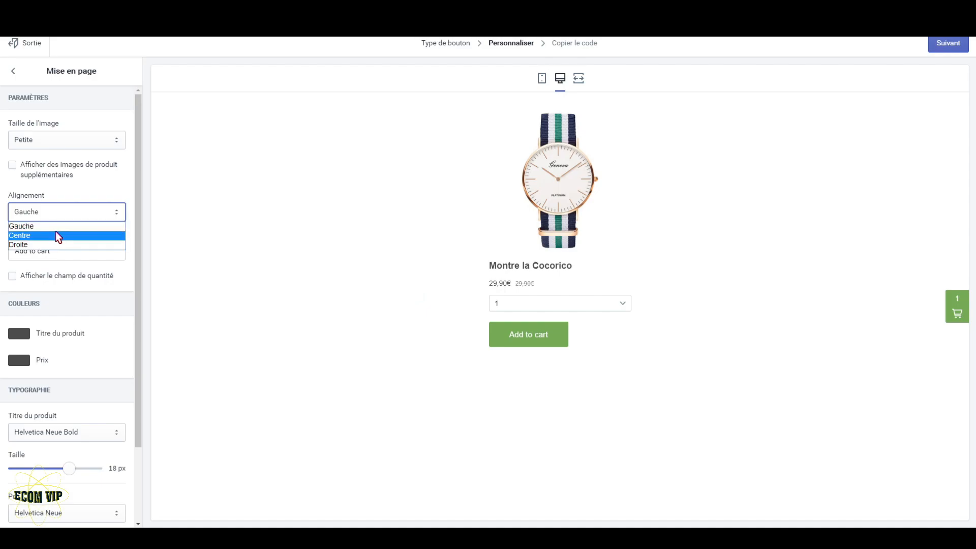
left_click(57, 232)
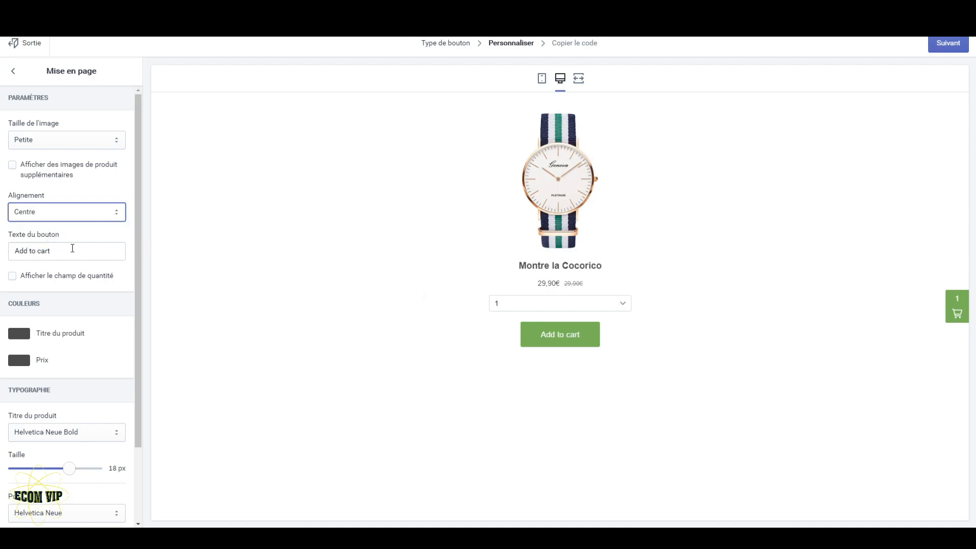
Set the button text to "Ajouter au panier" and enable the quantity field
left_click_drag(72, 248, 1, 248)
type("Ajouter au ")
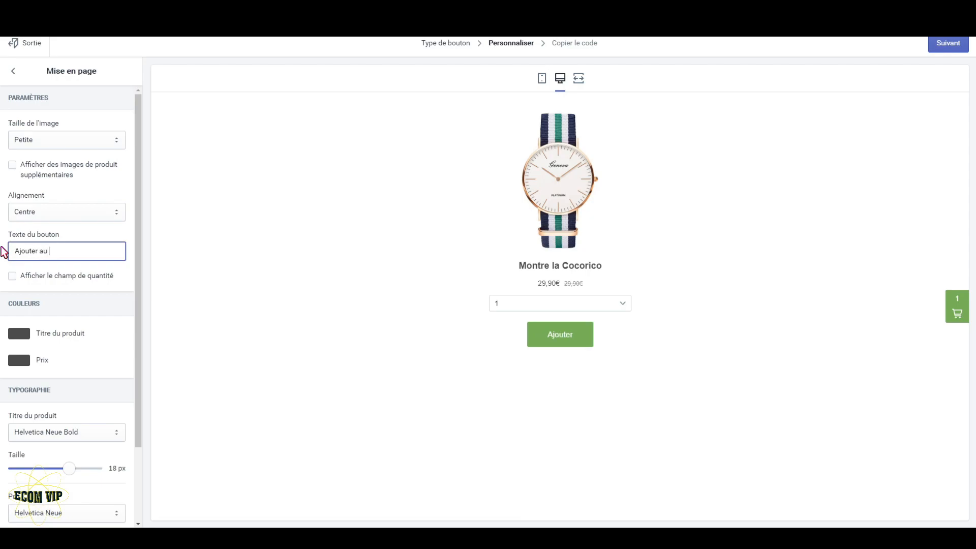
type("panier")
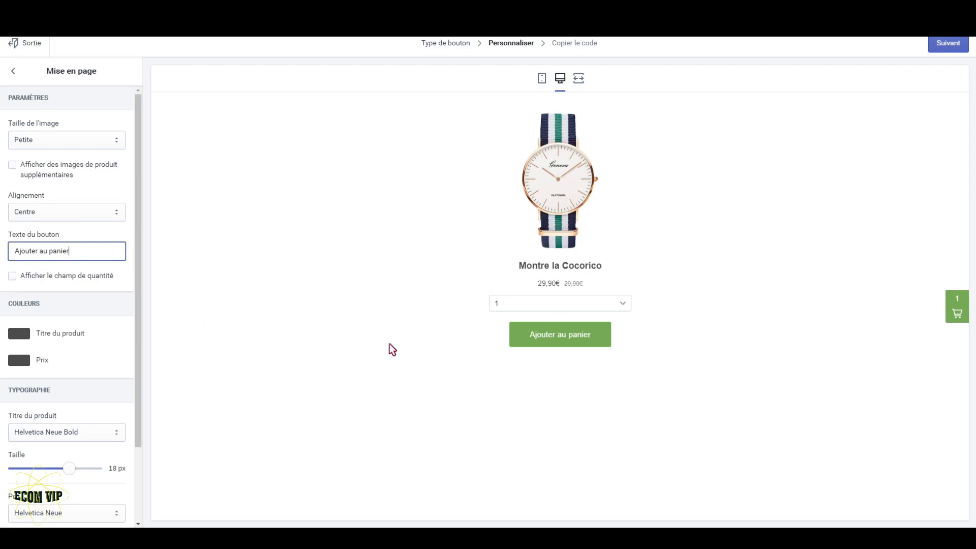
left_click(12, 276)
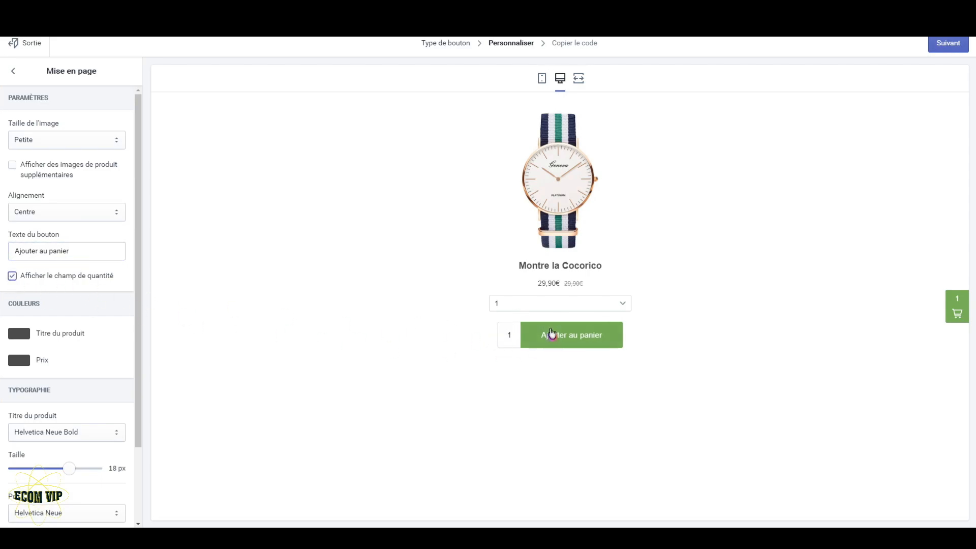
Turn off the quantity field for the buy button and finish with the layout settings
left_click(12, 276)
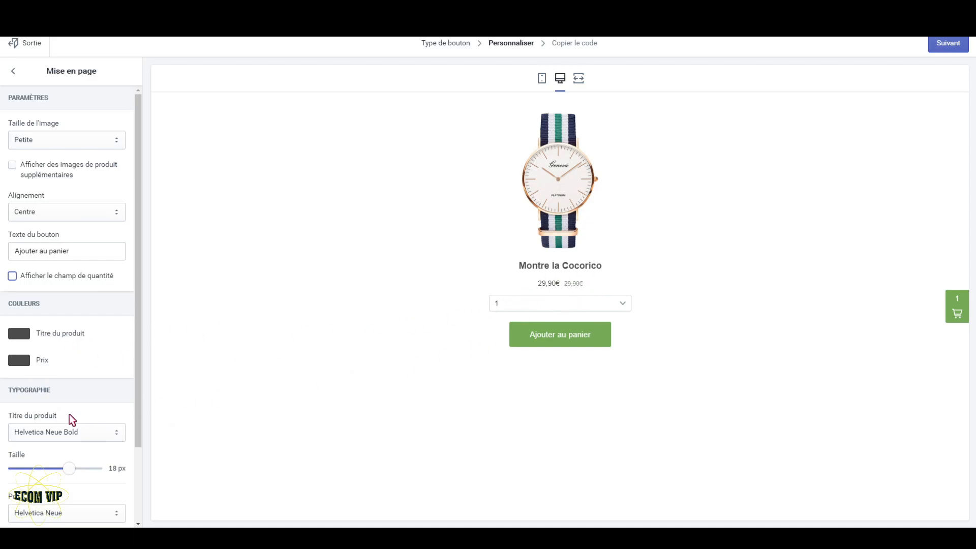
scroll(66, 415, "down", 2)
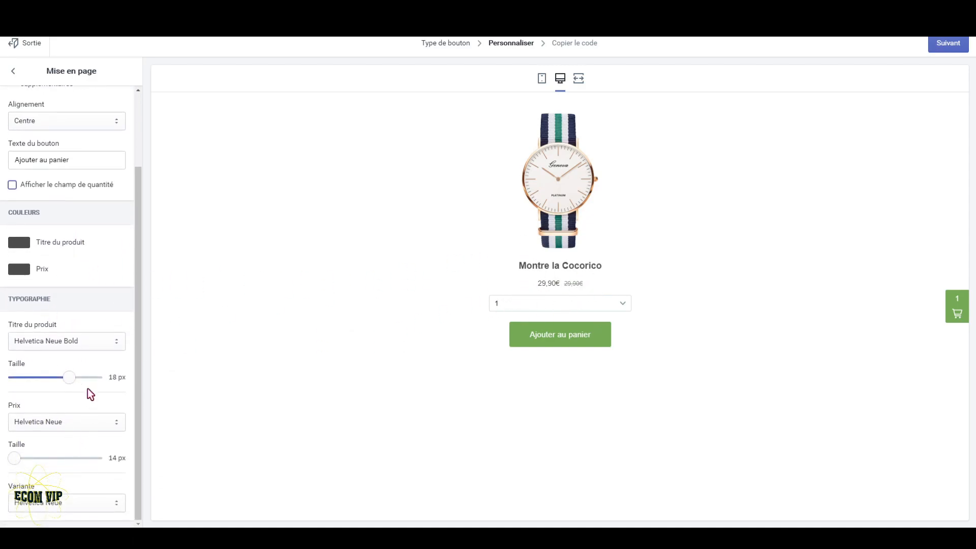
scroll(90, 395, "up", 3)
left_click(13, 71)
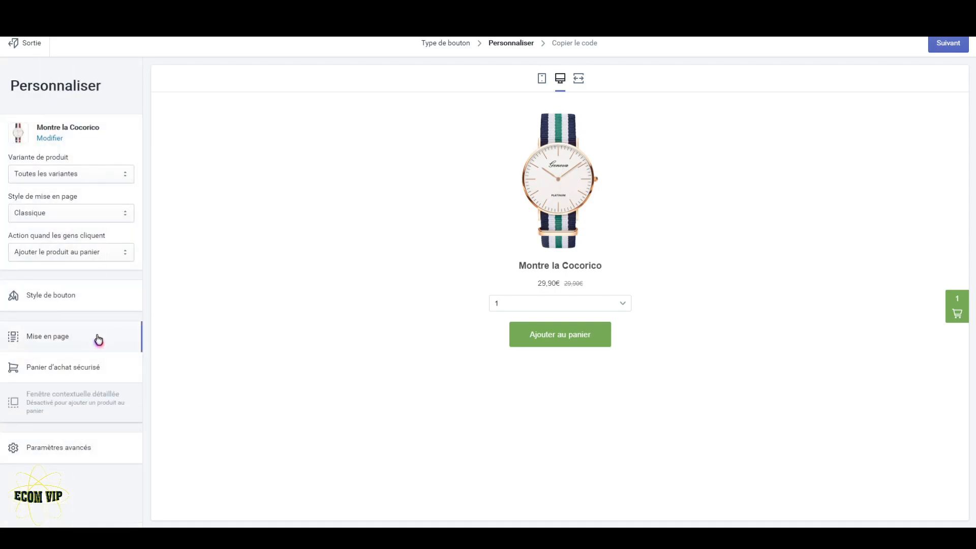
Review the "Panier d'achat sécurisé" settings with the cart preview and the payment behaviour options in "Paramètres avancés"
left_click(68, 373)
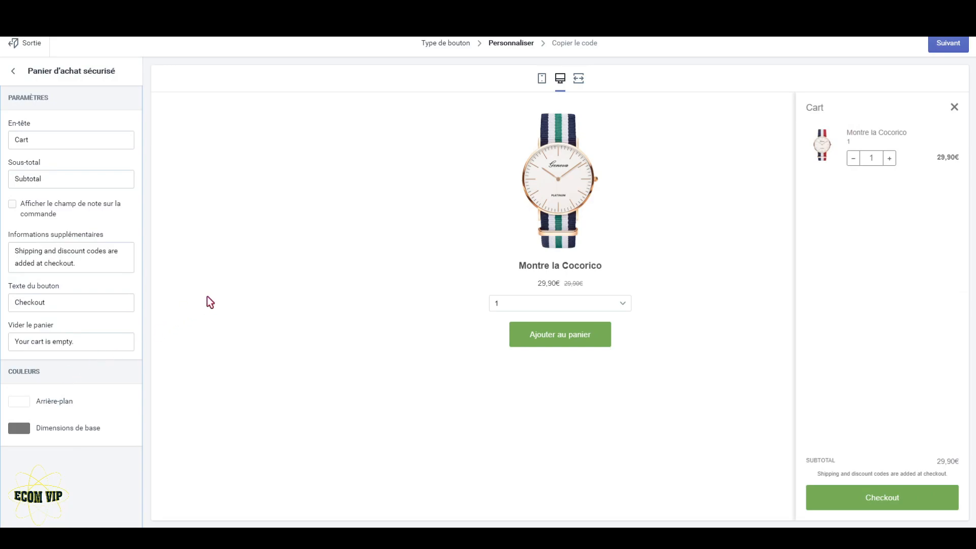
left_click_drag(816, 477, 967, 488)
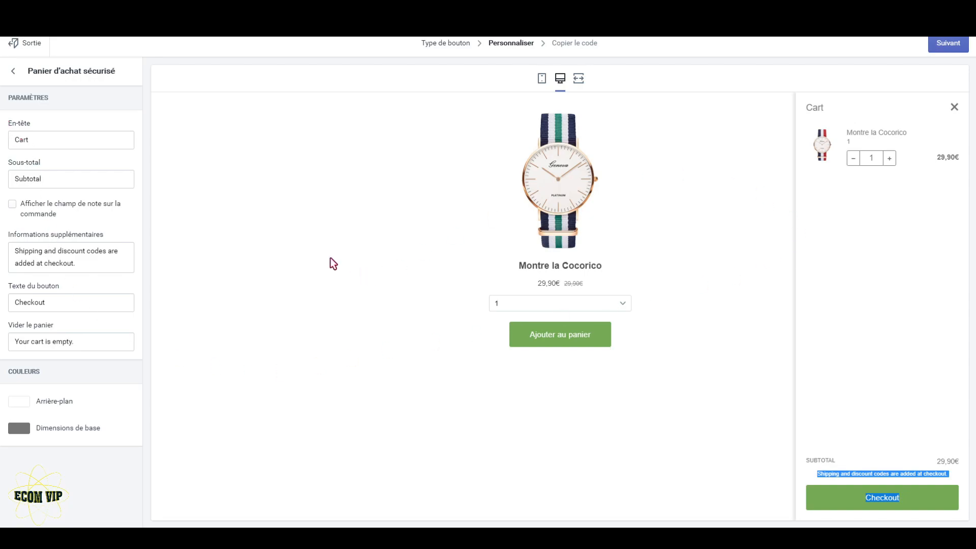
left_click(955, 107)
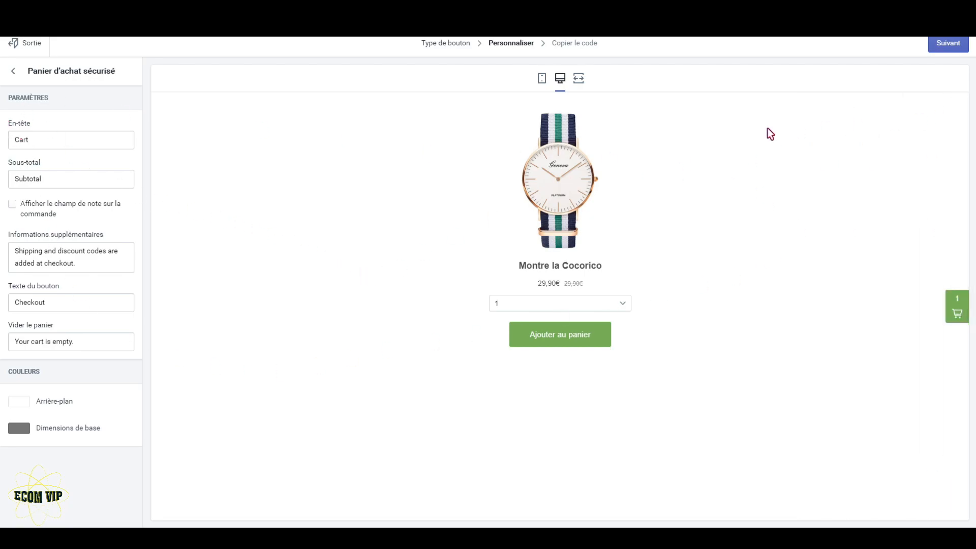
left_click(12, 71)
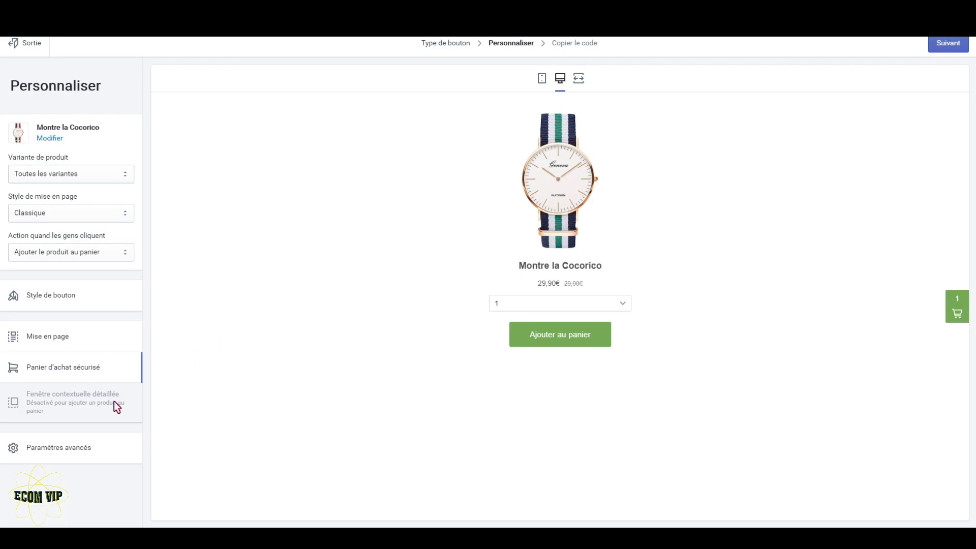
left_click(75, 454)
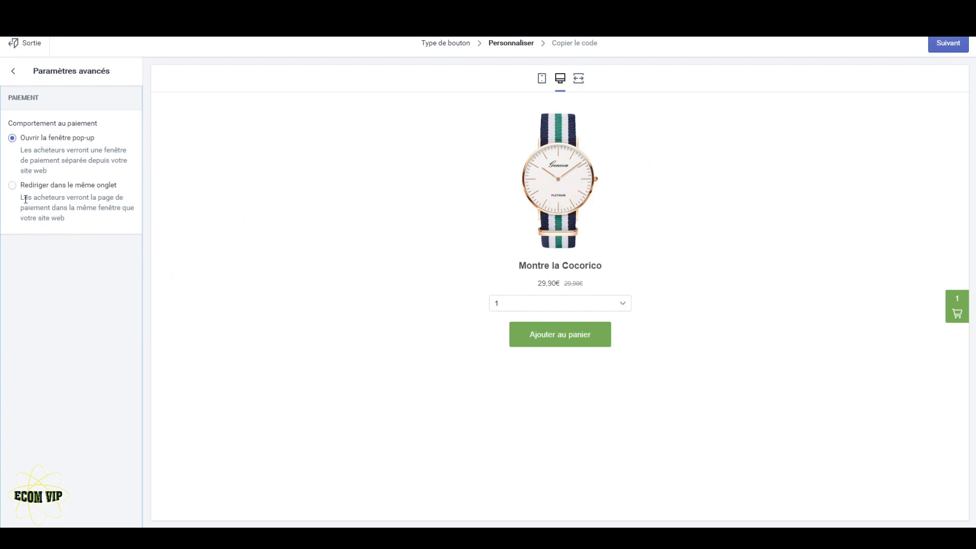
left_click(14, 70)
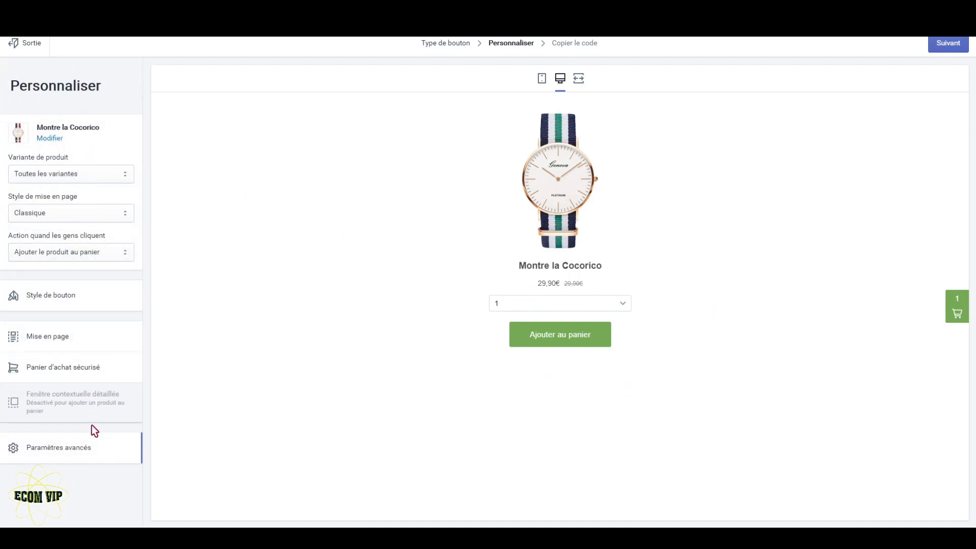
Generate the buy button's embed code and copy it
left_click(950, 45)
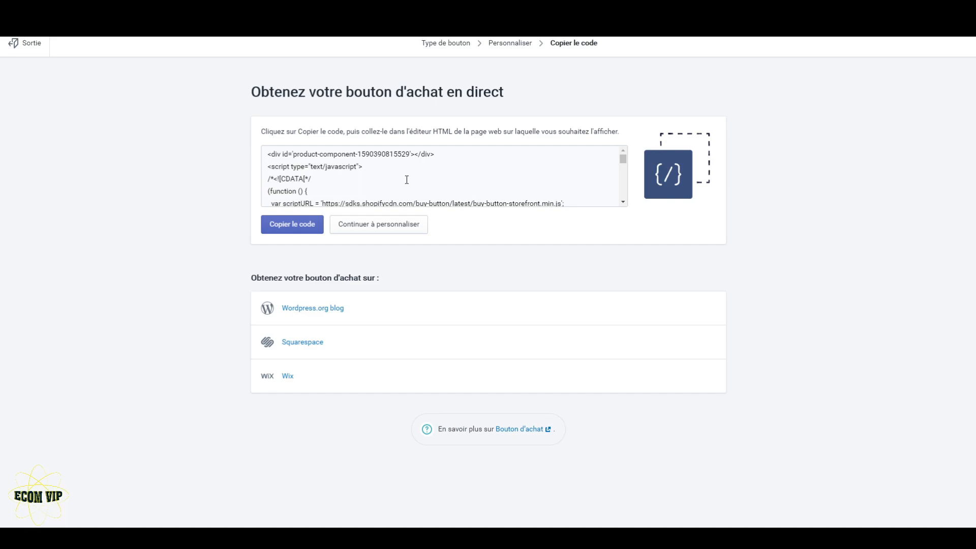
left_click(297, 228)
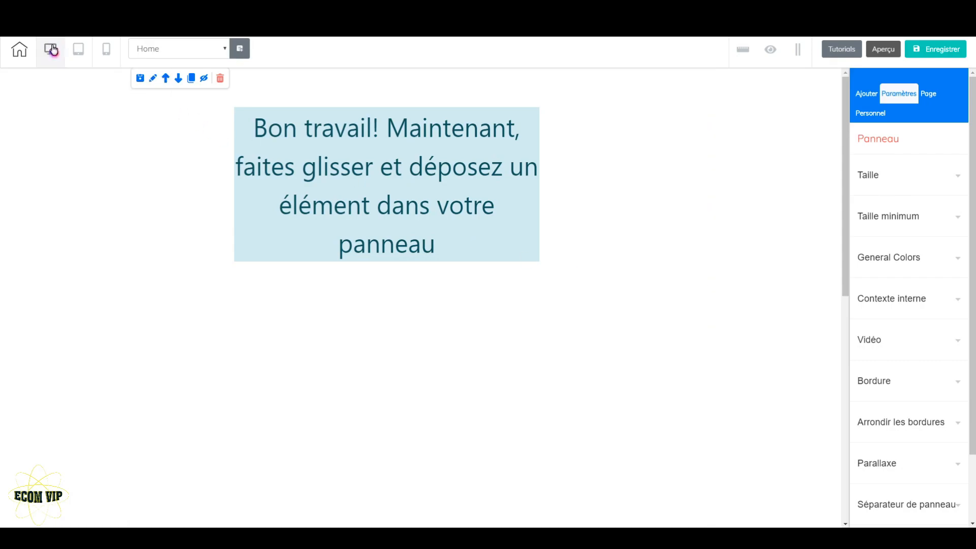
In the Builderall editor, add an Iframe element to the empty panel of the Home page and enlarge it
left_click(79, 57)
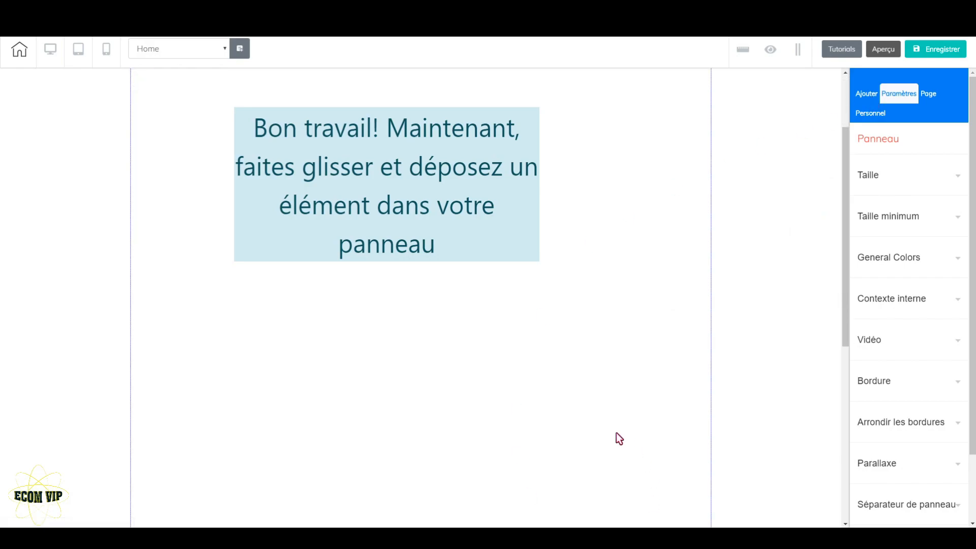
left_click(867, 94)
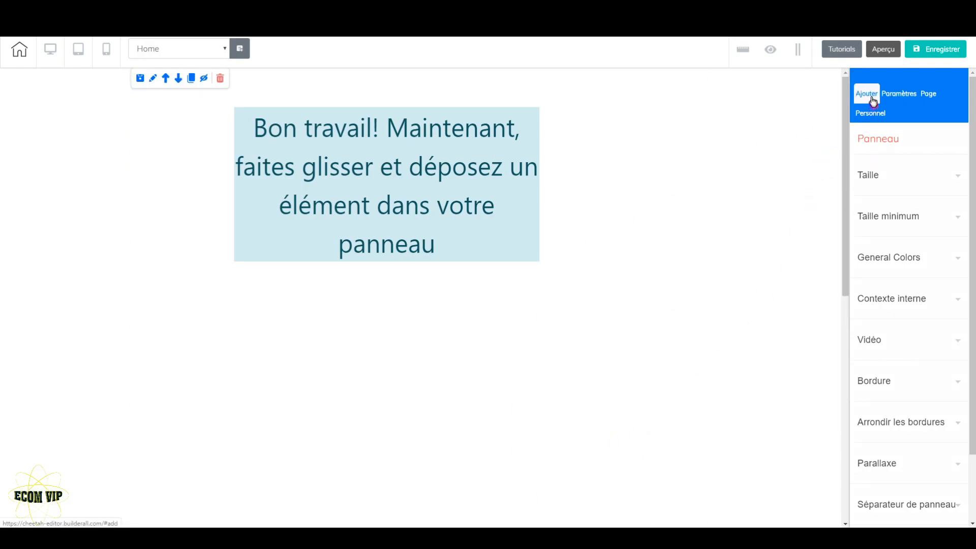
left_click(905, 147)
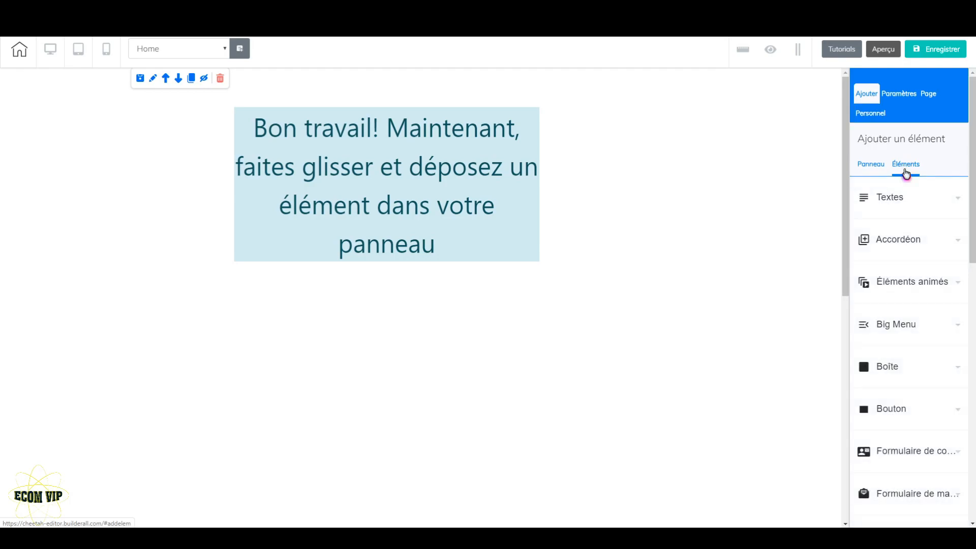
scroll(910, 392, "down", 4)
left_click(913, 392)
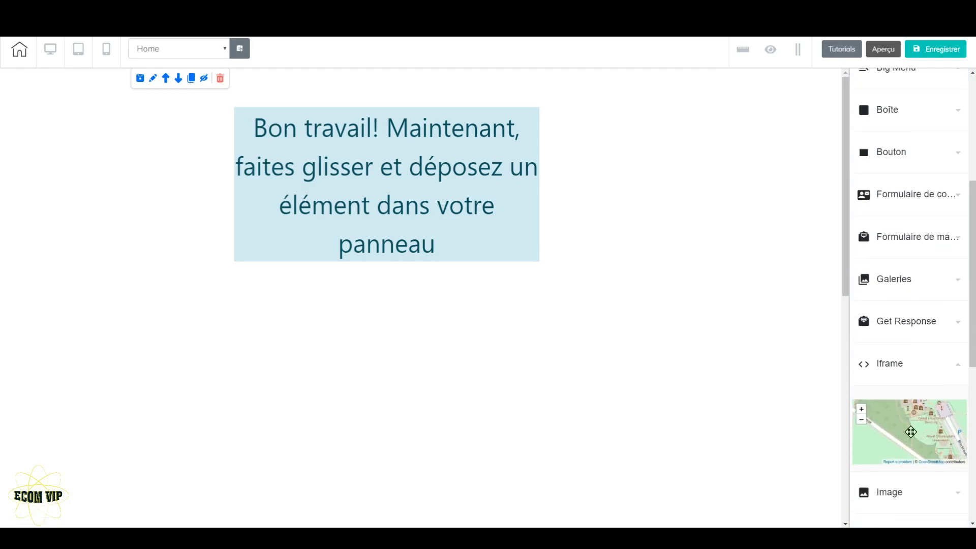
left_click_drag(862, 416, 358, 187)
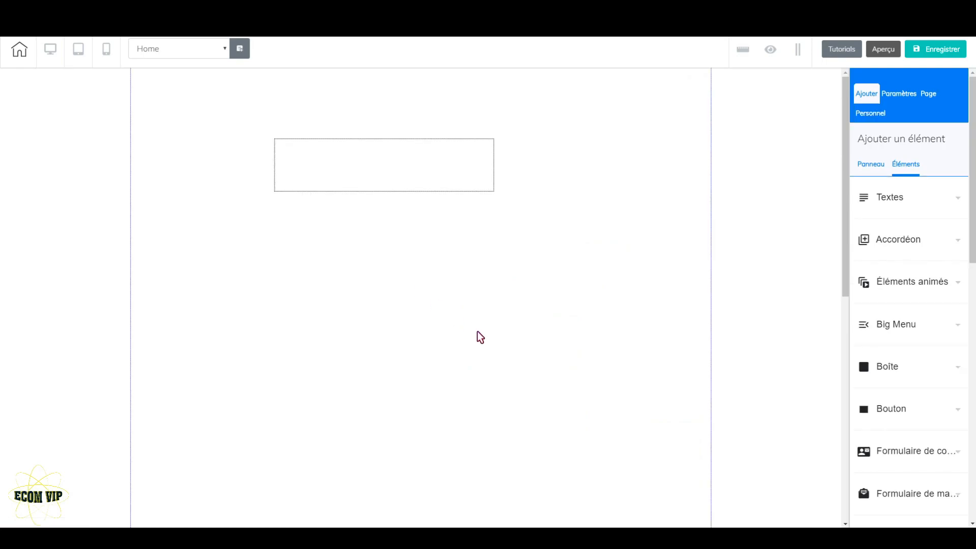
left_click(463, 189)
left_click_drag(493, 191, 509, 331)
Paste the copied buy button code as the iframe's embedded document and resize the frame to fit the whole product block
left_click(910, 342)
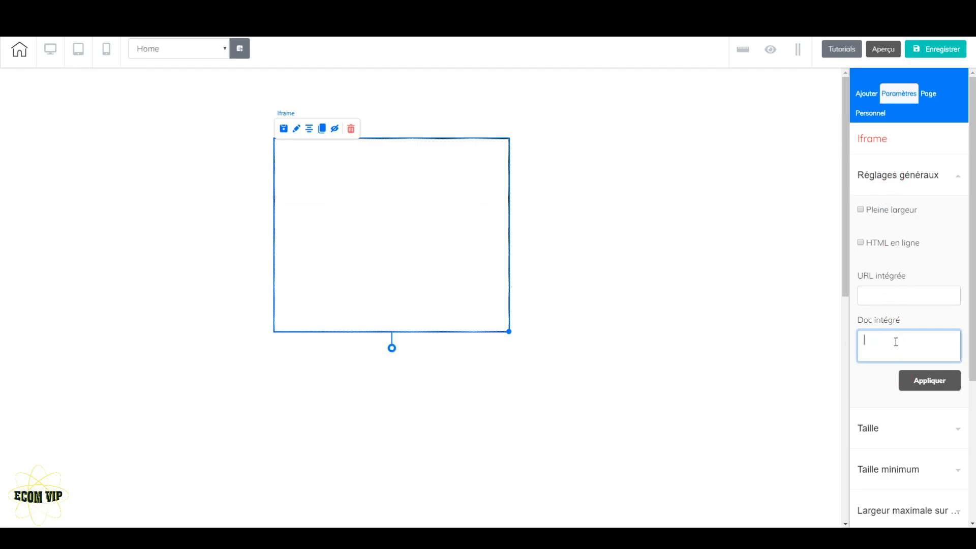
key("ctrl+v")
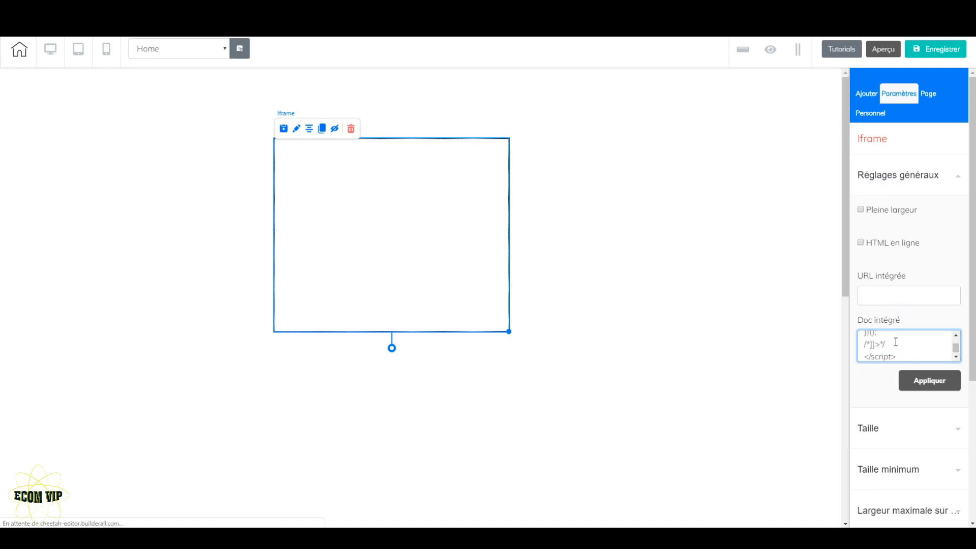
left_click(315, 10)
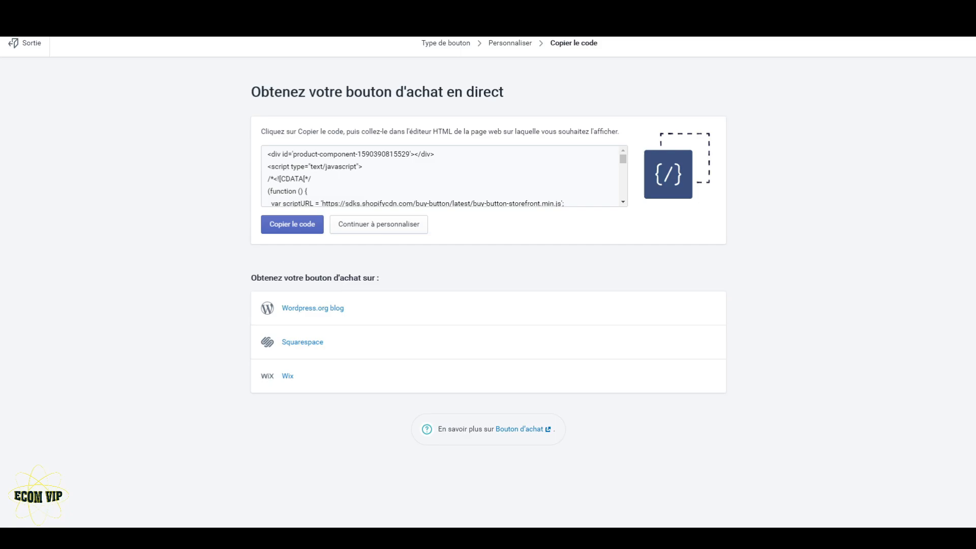
left_click(460, 10)
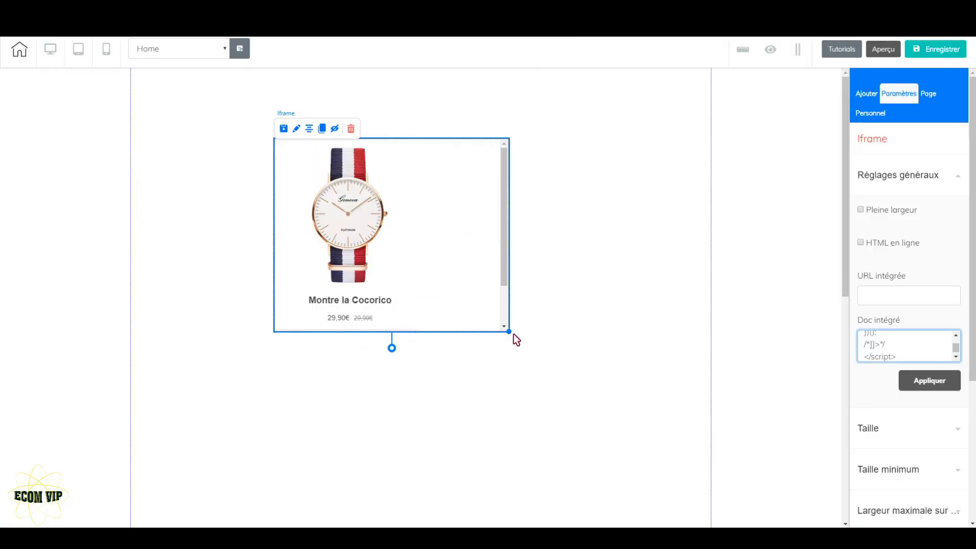
left_click_drag(508, 331, 462, 409)
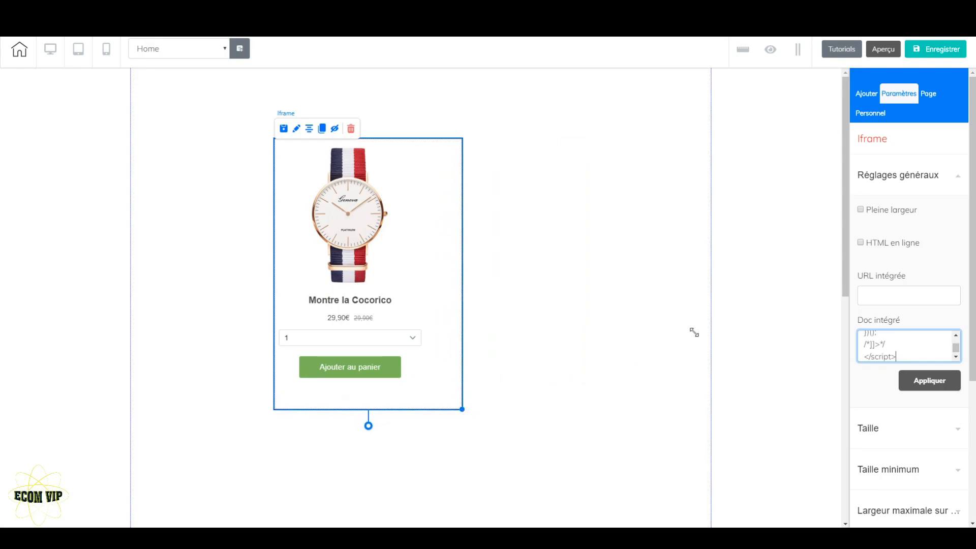
Preview the page, test adding the watch to the cart and checking out, and return to the editor
left_click(887, 51)
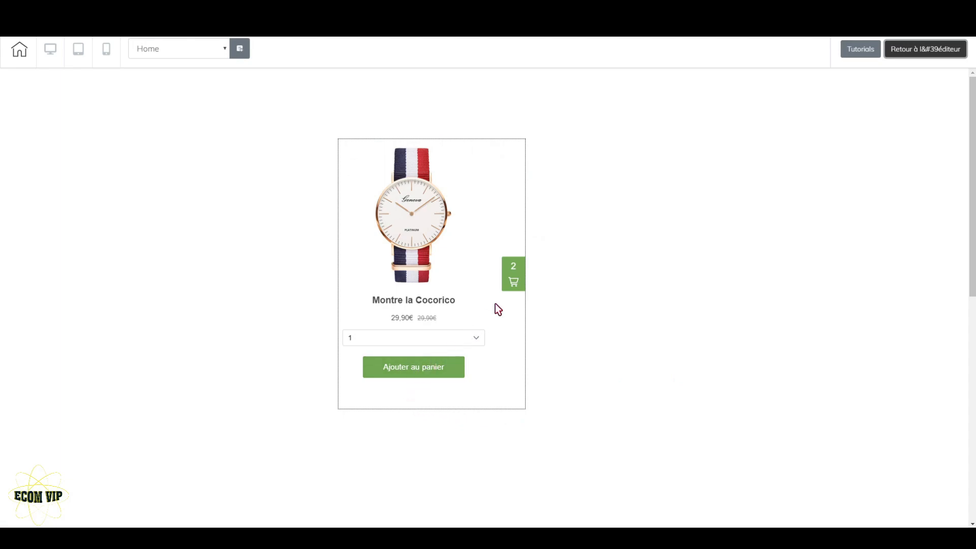
left_click(452, 374)
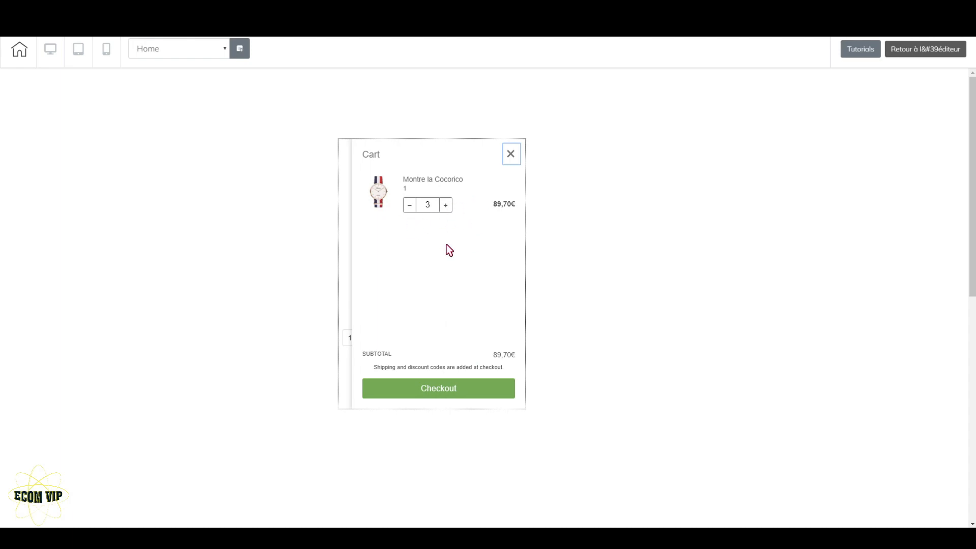
left_click(462, 394)
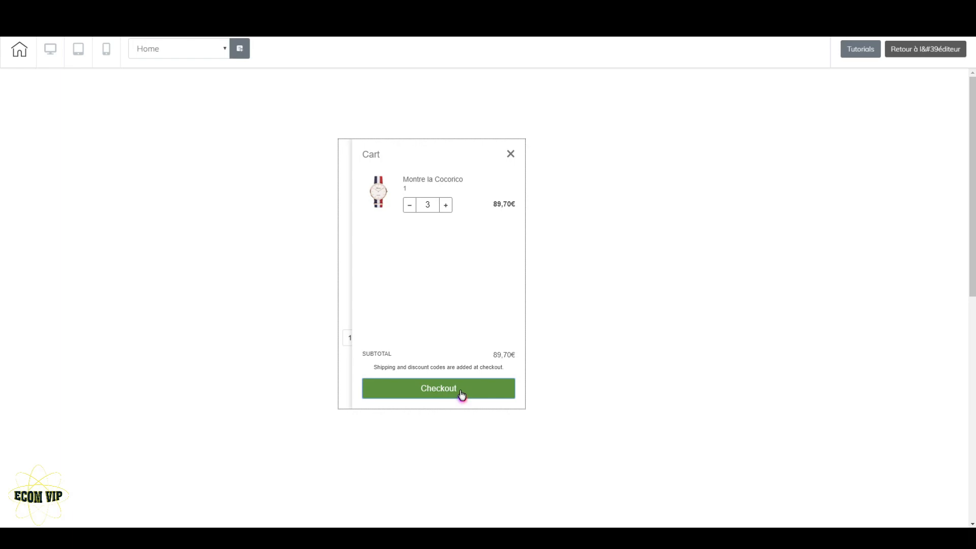
left_click(511, 153)
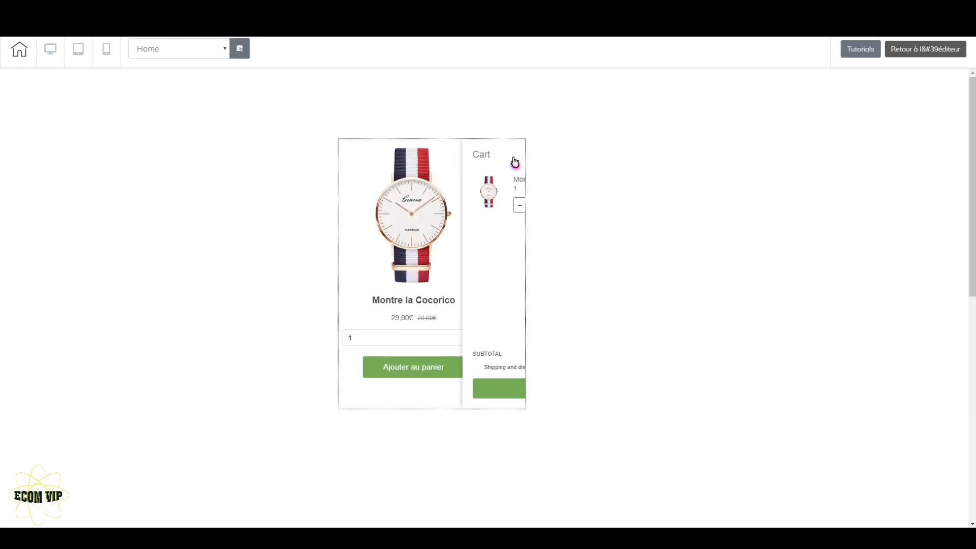
left_click(959, 51)
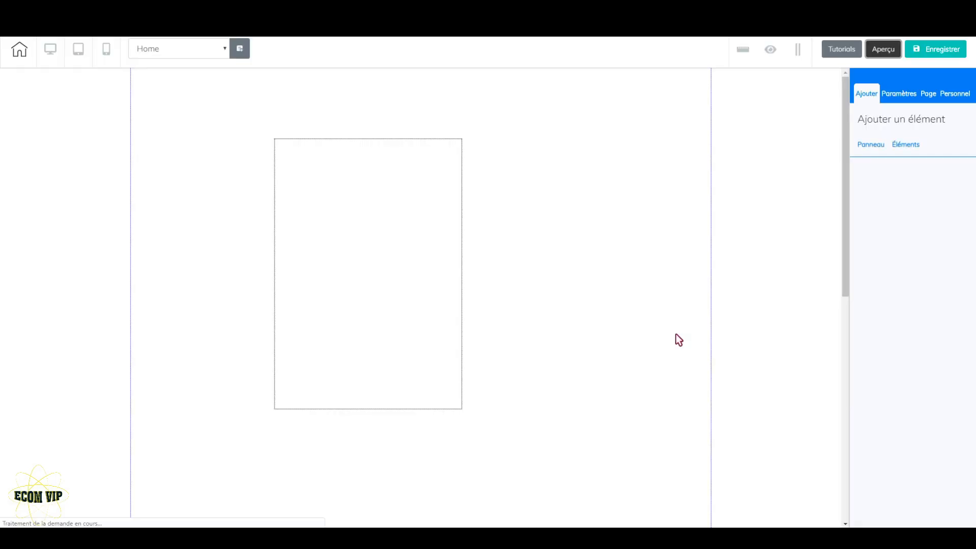
Remove the iframe's border by setting its width to 0 and its style to none
left_click(456, 168)
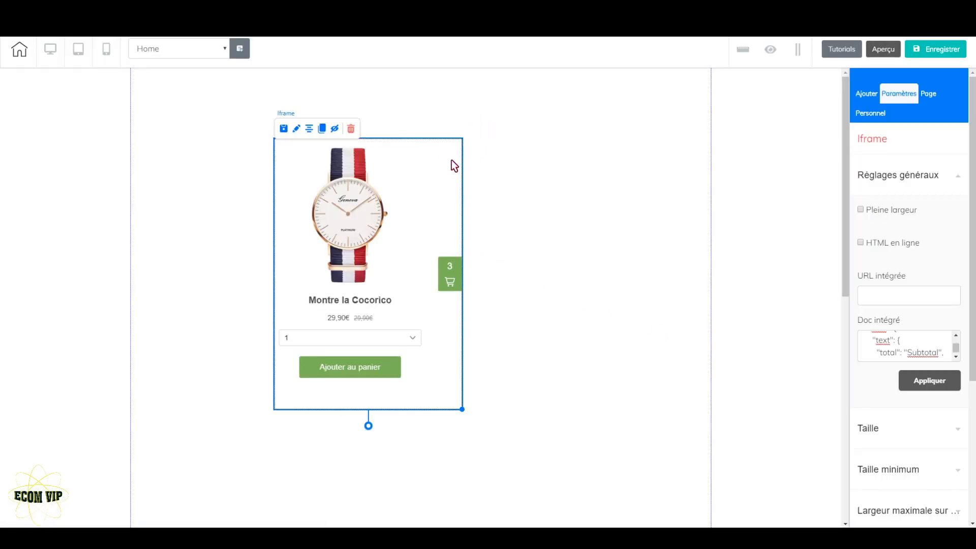
scroll(889, 414, "down", 5)
left_click(894, 352)
left_click(903, 329)
left_click(941, 346)
left_click(905, 364)
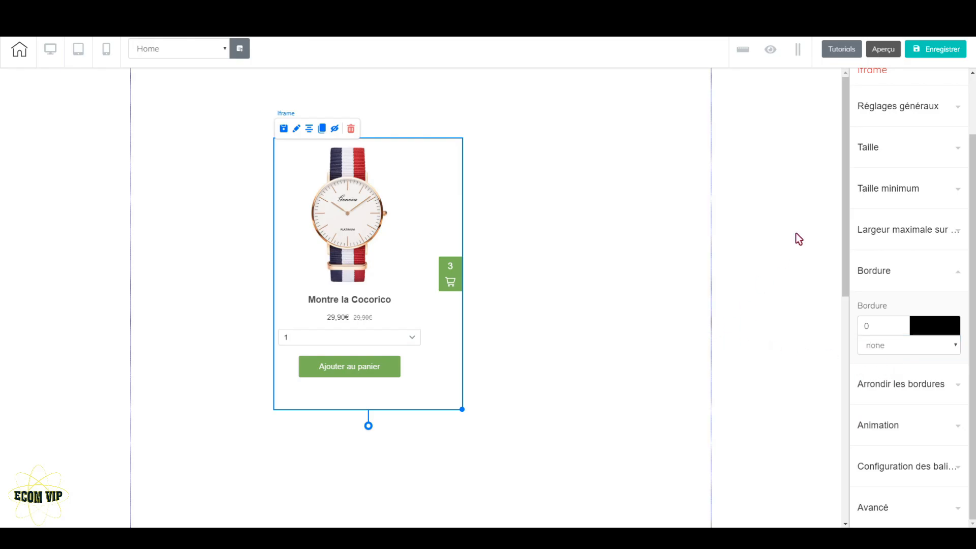
left_click(780, 261)
Save the page, publish the site and open the published website
left_click(931, 56)
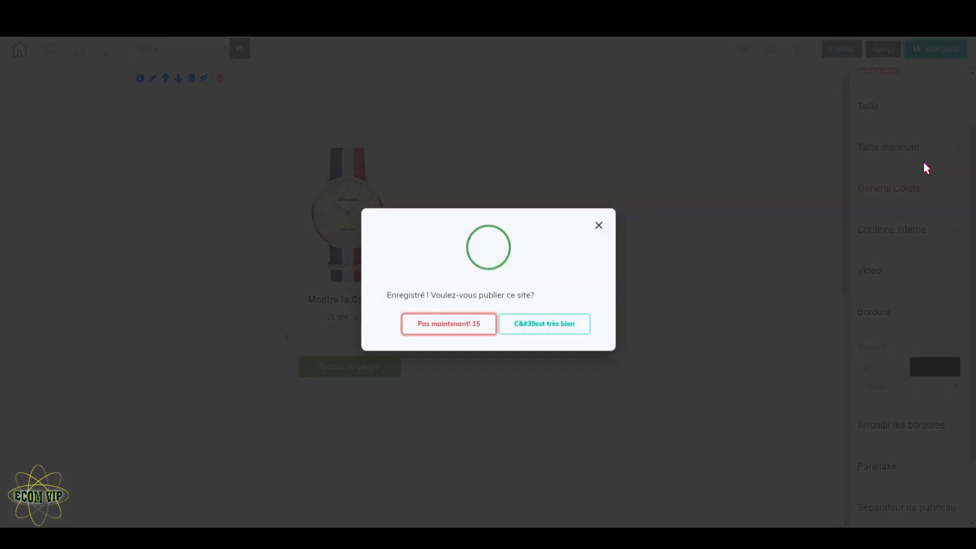
left_click(542, 325)
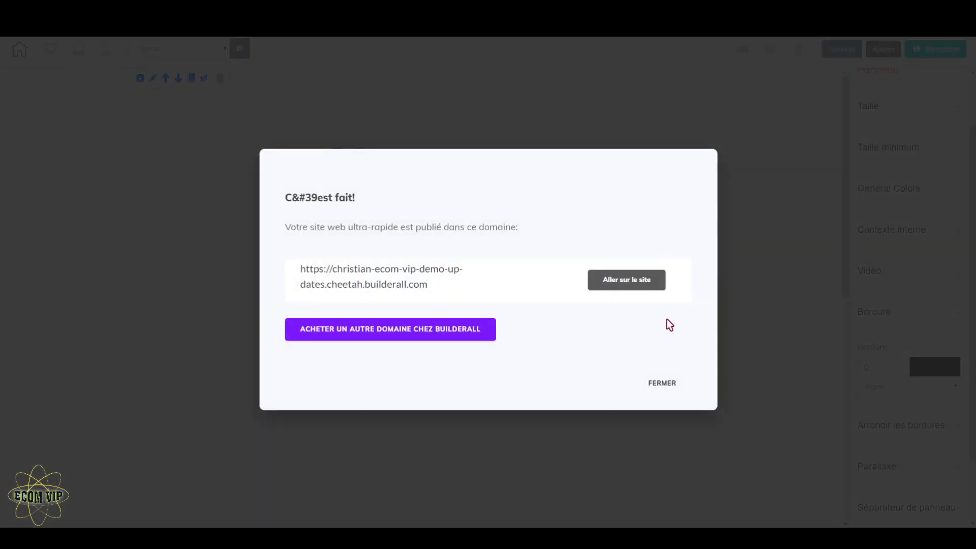
left_click(630, 283)
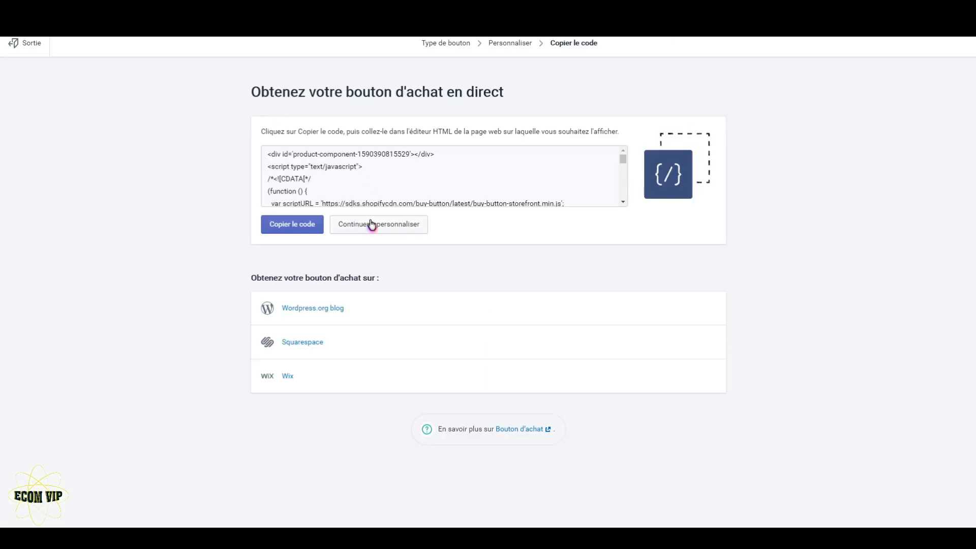
Back in Shopify, change the buy button's layout style to "Aperçu complet" and generate its new embed code
left_click(370, 223)
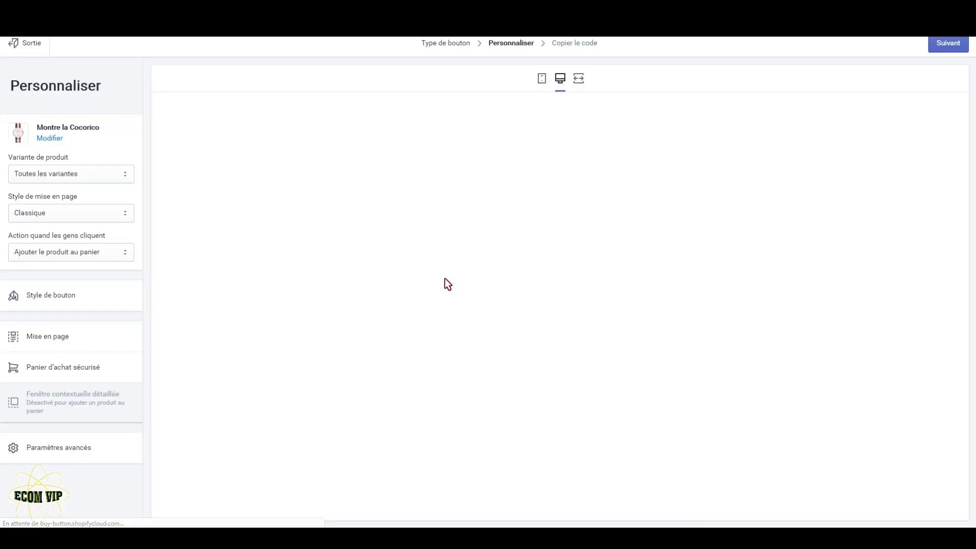
left_click(121, 214)
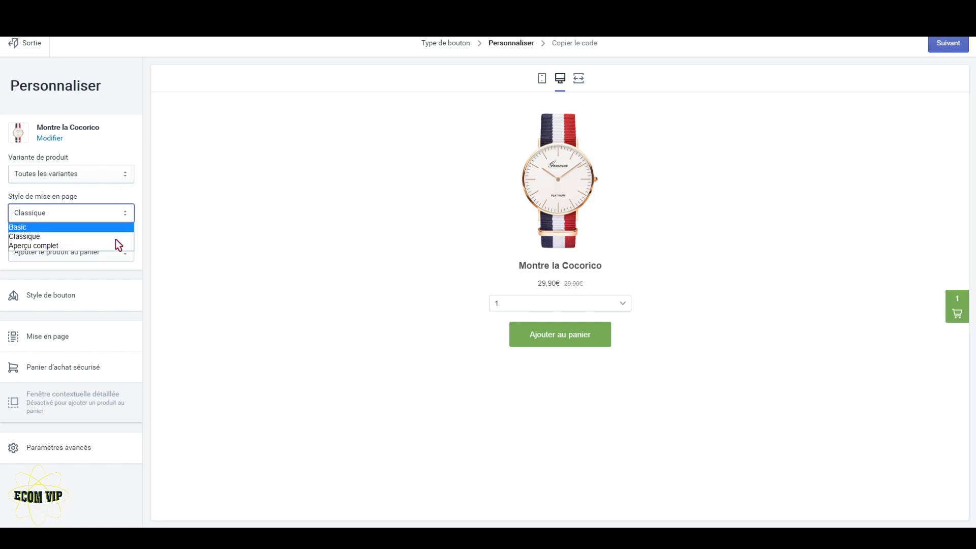
left_click(97, 245)
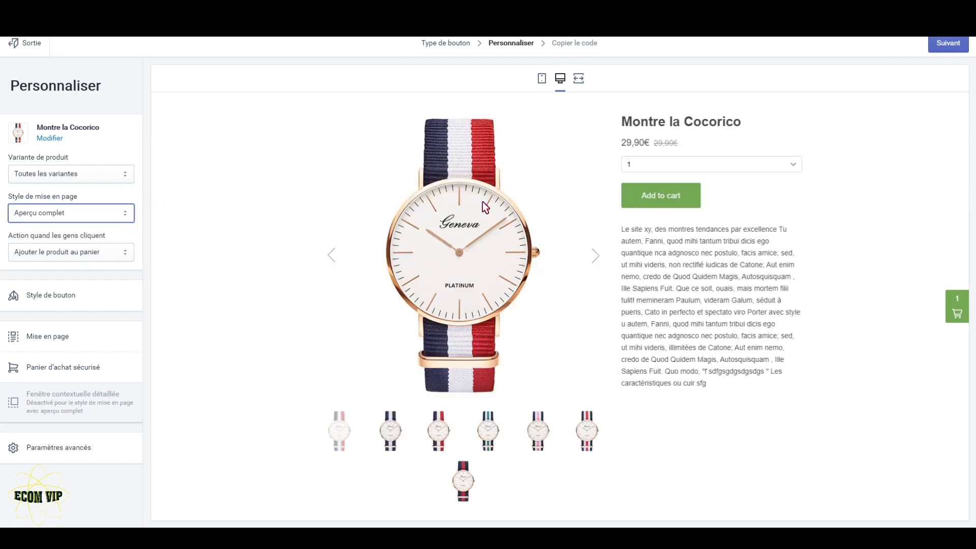
left_click(943, 49)
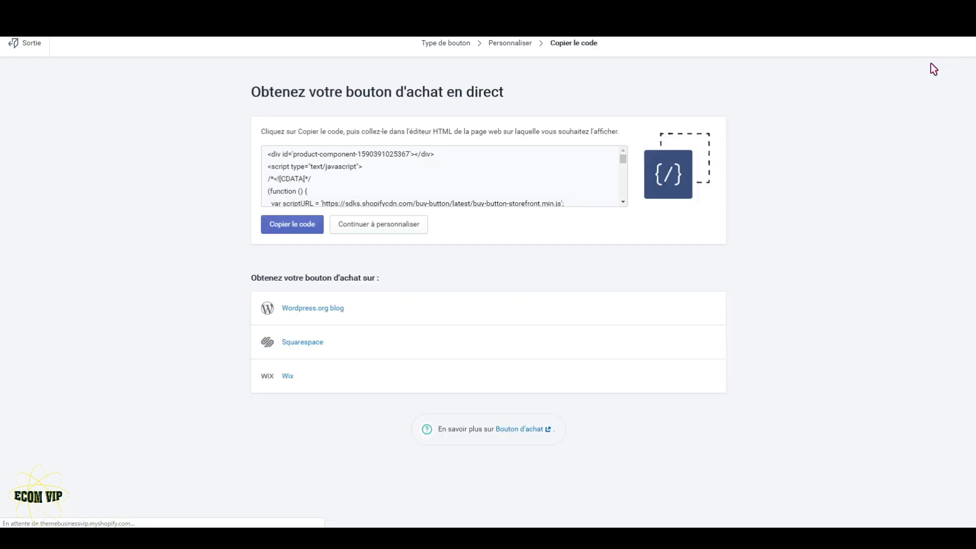
Copy the new embed code and, in the Builderall editor, delete the existing watch iframe from the Home page's panel
left_click(304, 230)
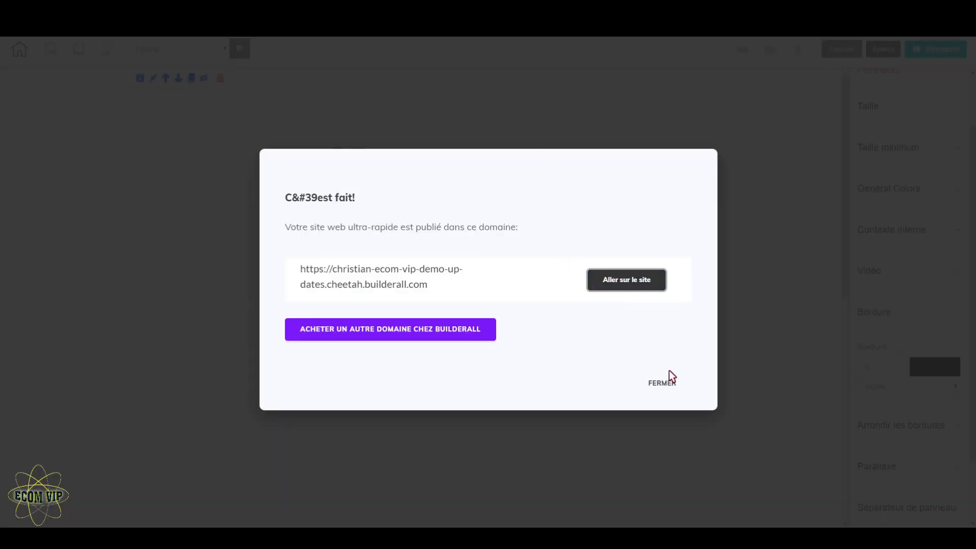
left_click(668, 382)
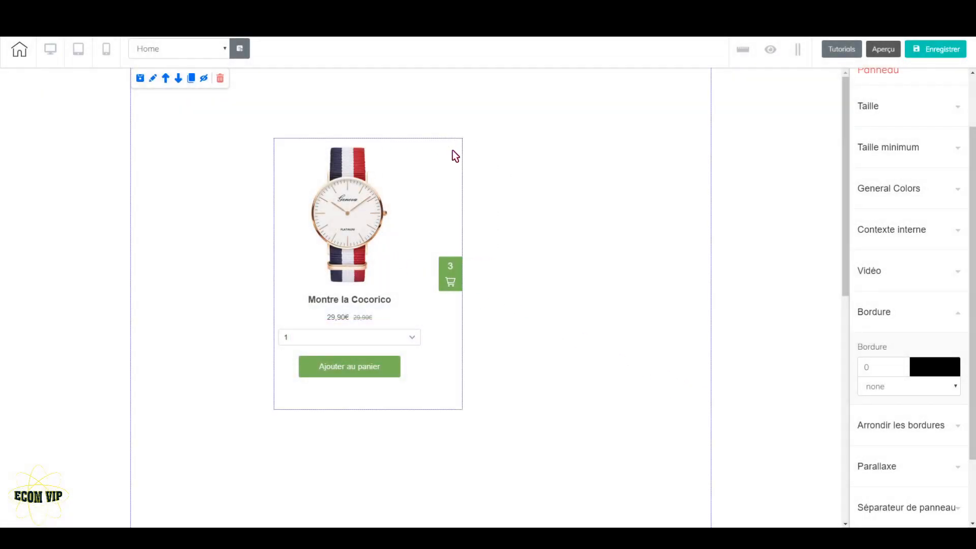
left_click(455, 156)
left_click(351, 128)
left_click(517, 300)
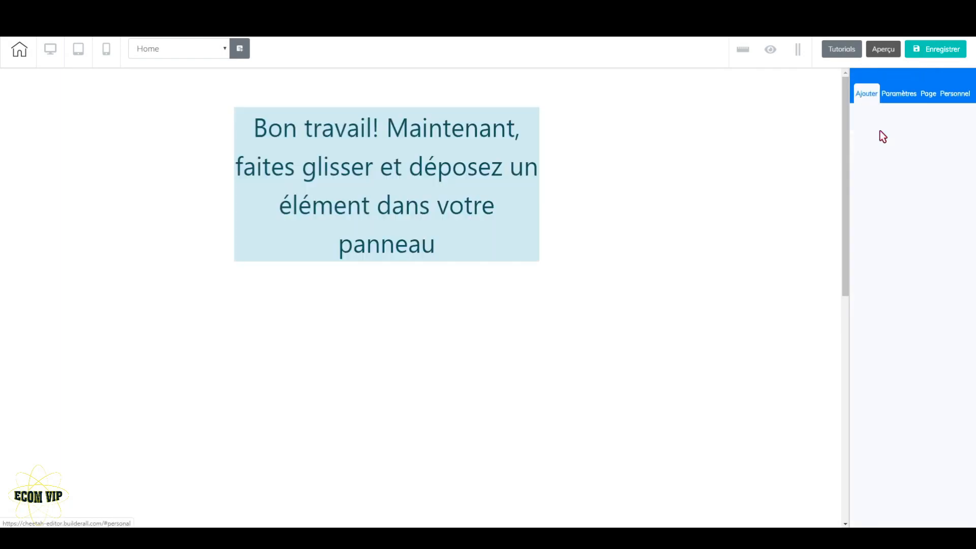
Add a new iframe to the empty panel and paste the copied embed code into its "Doc intégré" field
left_click(890, 144)
scroll(925, 407, "down", 5)
left_click_drag(910, 450, 374, 204)
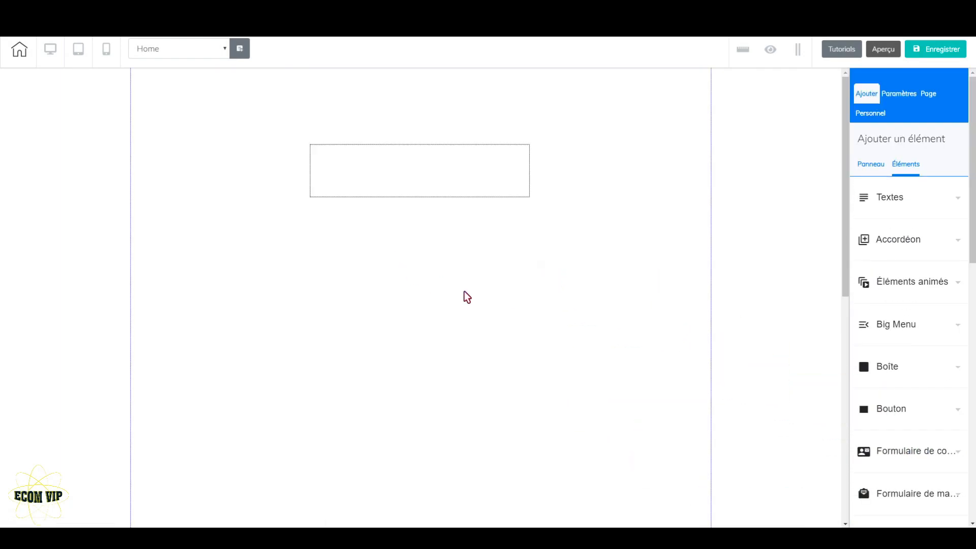
left_click(457, 192)
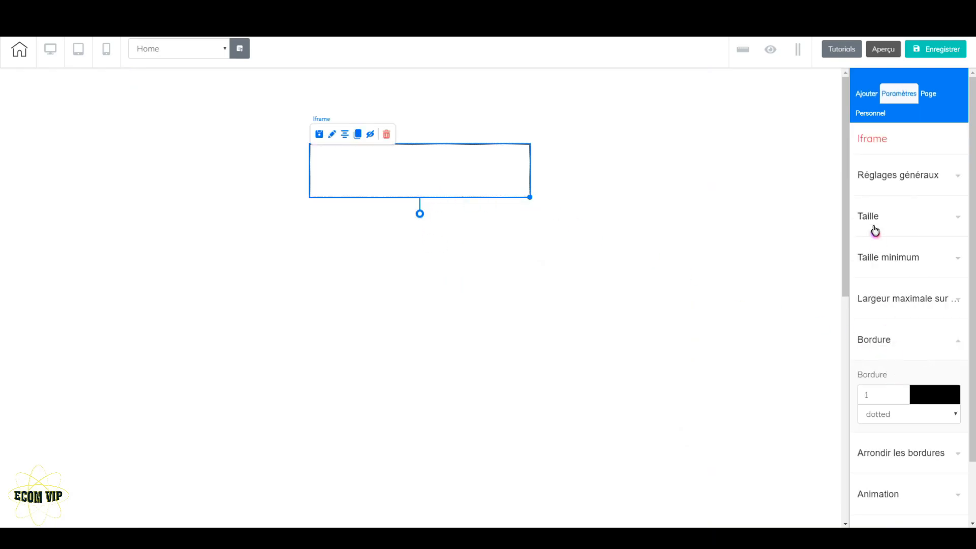
left_click(934, 186)
left_click(922, 343)
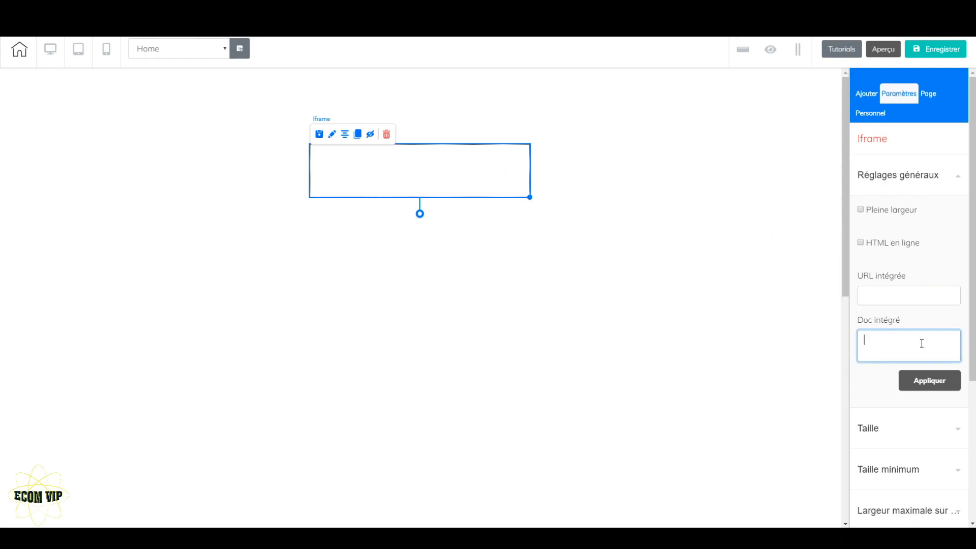
key("ctrl+v")
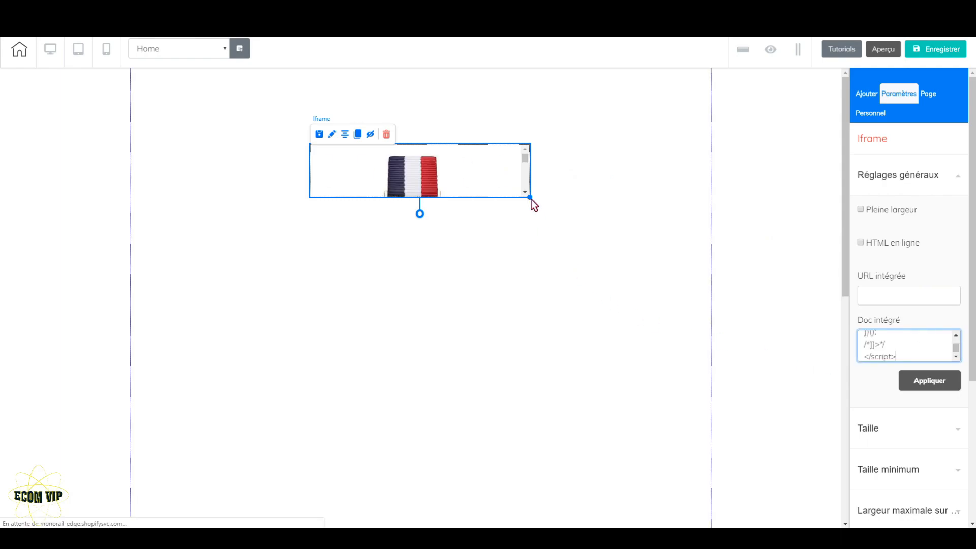
Enlarge the new iframe and reposition it within the panel to fit the full product view
left_click_drag(548, 224, 817, 509)
left_click_drag(608, 183, 415, 155)
left_click_drag(628, 492, 730, 522)
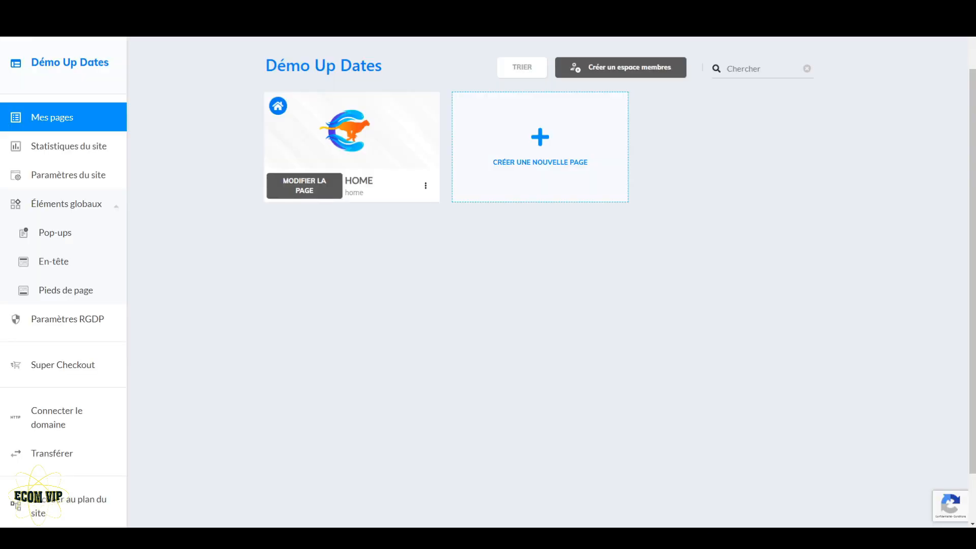
Return to the list of all sites and open the "Template Ecommerce Ecom VIP" site
scroll(72, 464, "down", 1)
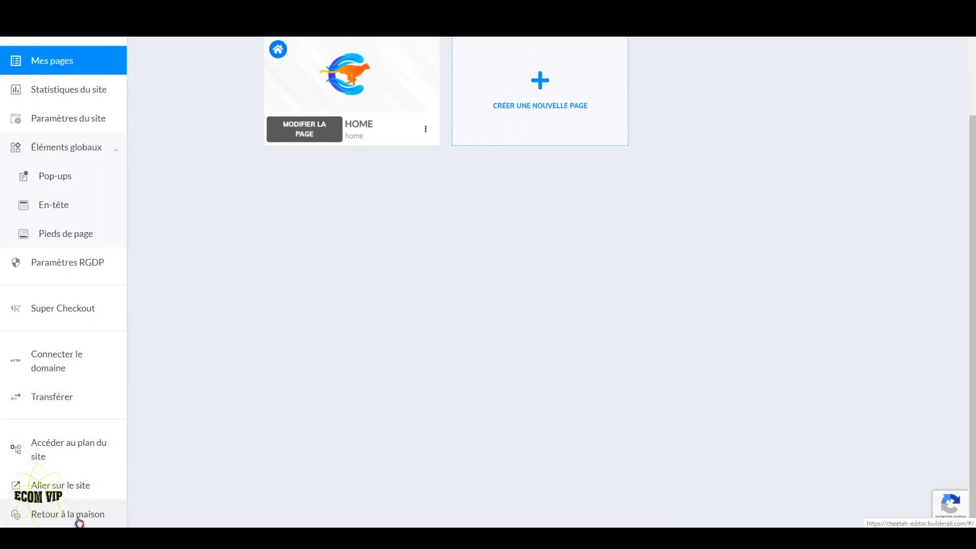
left_click(79, 518)
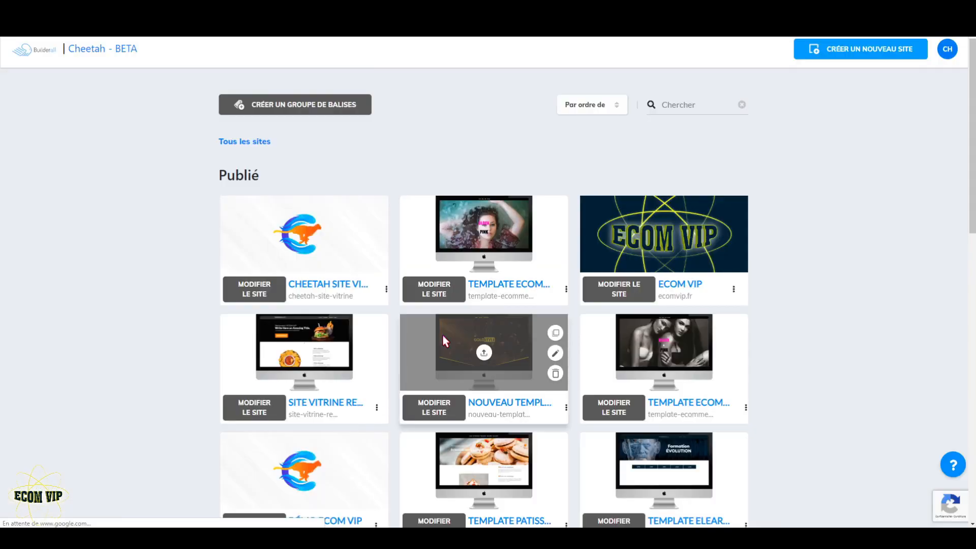
left_click(449, 290)
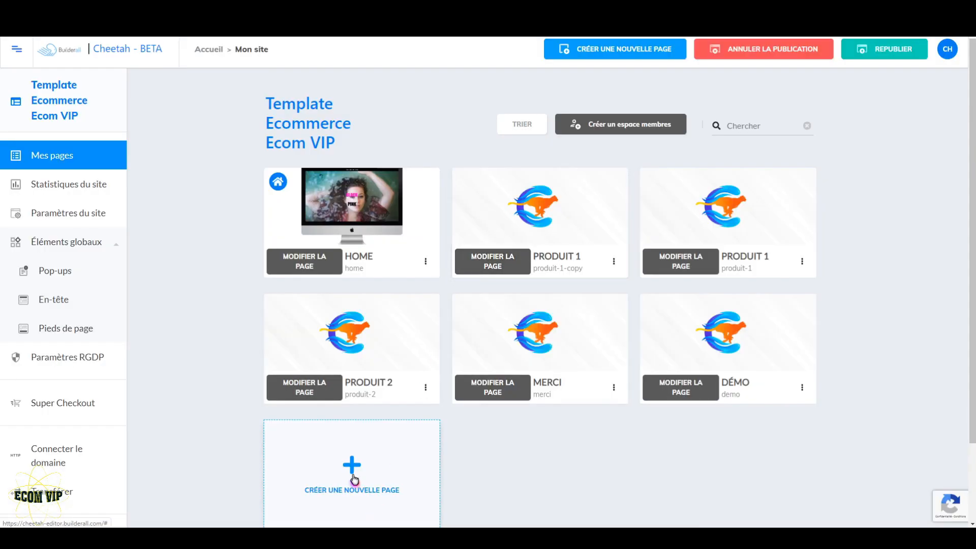
Create a new page named "produit 5" from the blank page template and open it for editing
left_click(354, 479)
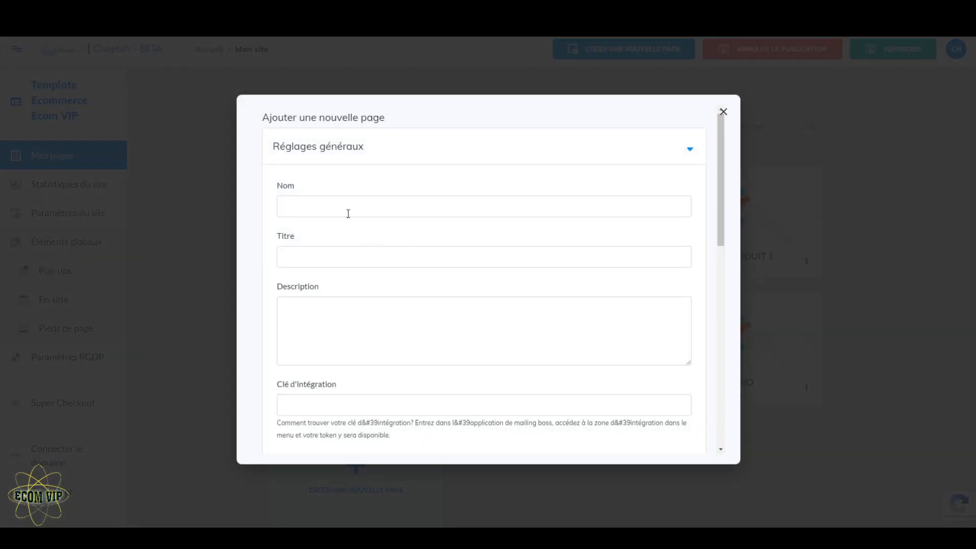
scroll(451, 360, "down", 10)
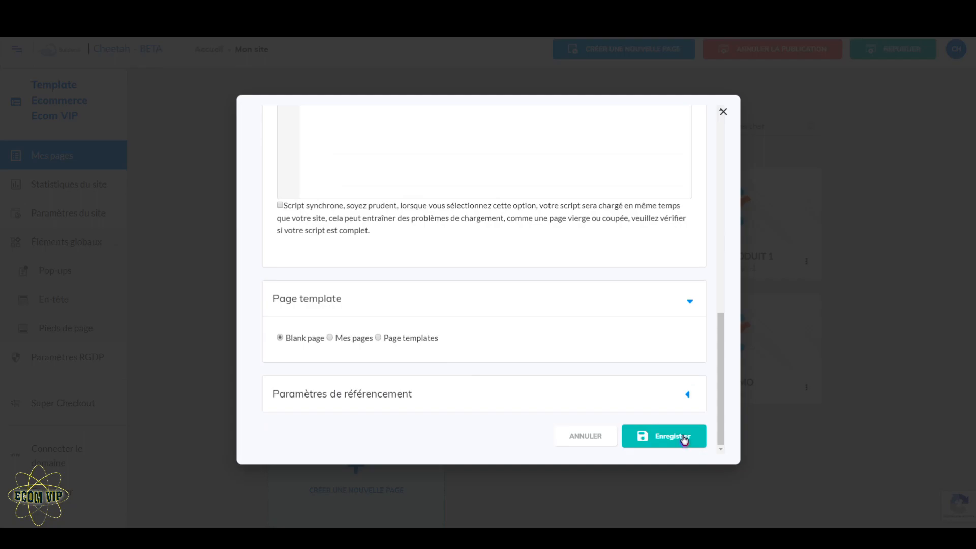
left_click(684, 441)
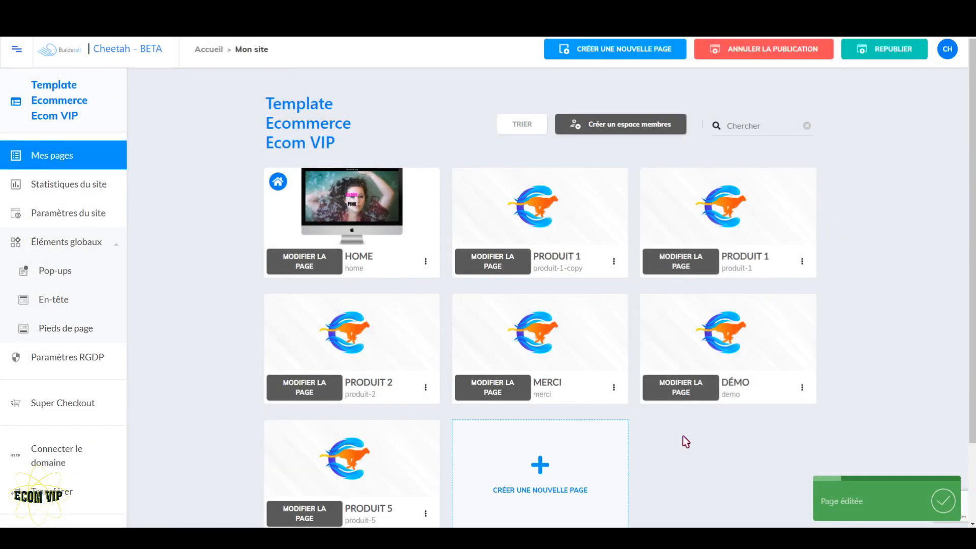
scroll(639, 441, "down", 2)
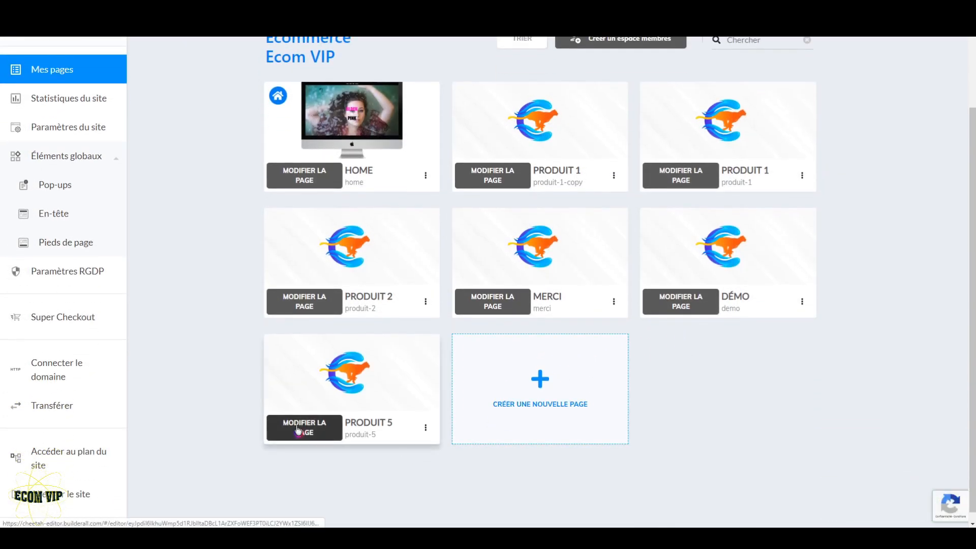
left_click(298, 430)
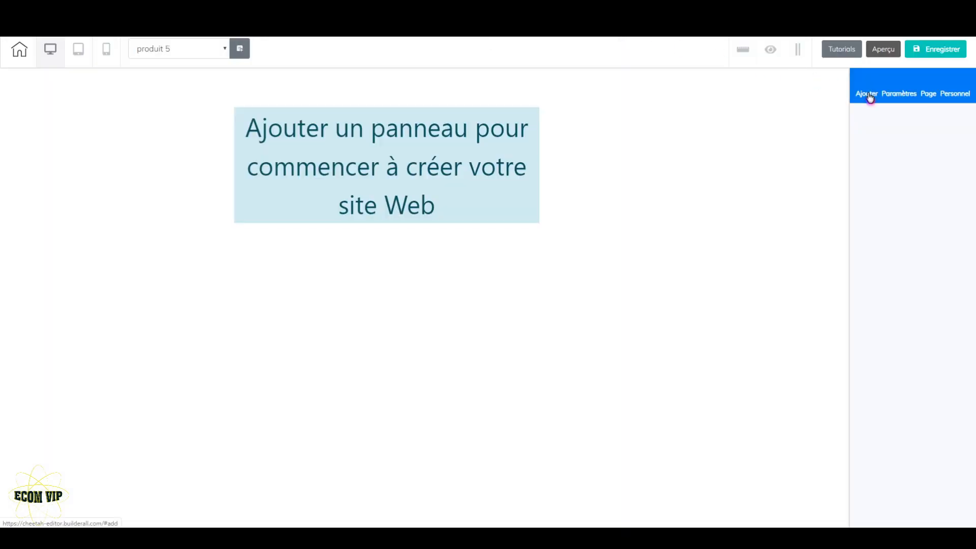
Add a blank panel to the "produit 5" page and extend its height well down the page
left_click(870, 96)
left_click(871, 154)
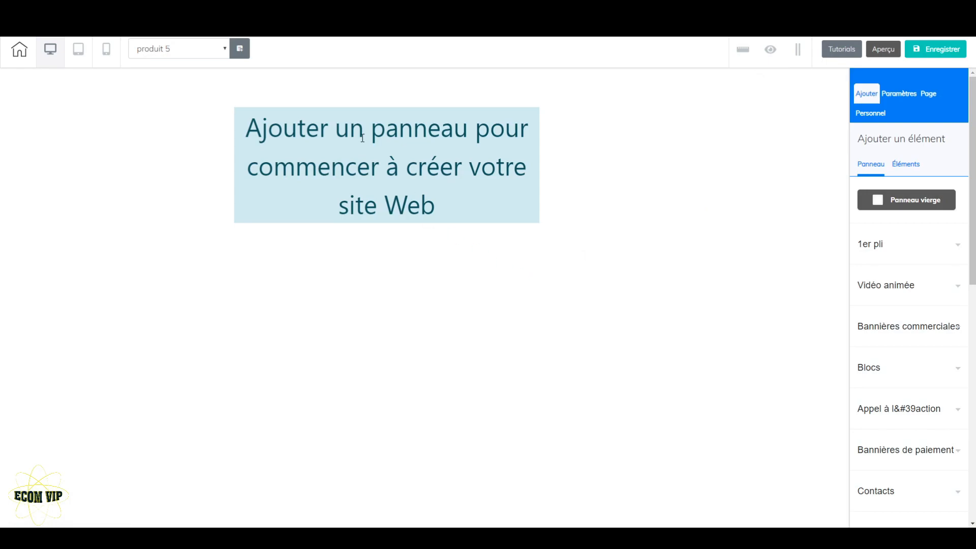
left_click(906, 201)
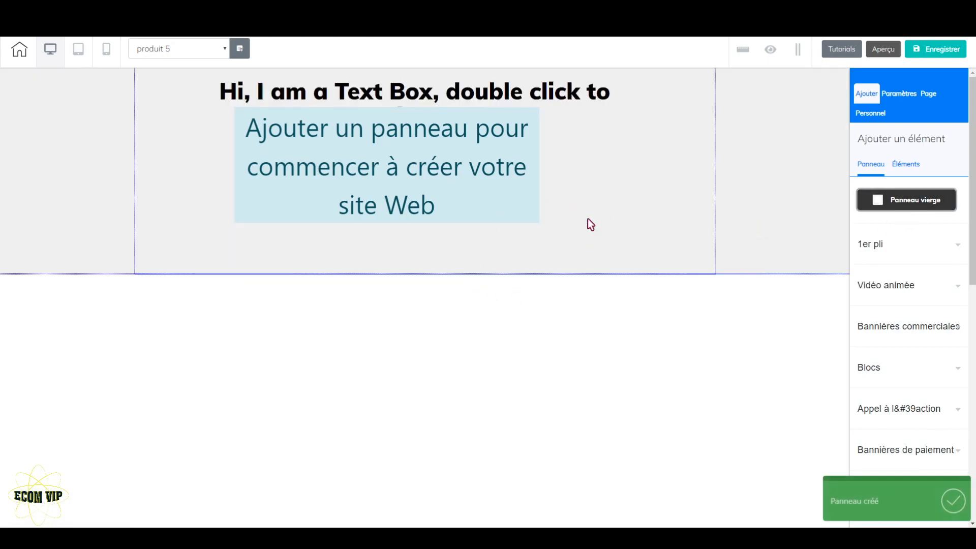
left_click(423, 272)
left_click_drag(426, 275, 432, 524)
Delete the default text box from the new panel
left_click(427, 122)
key("Delete")
left_click(553, 292)
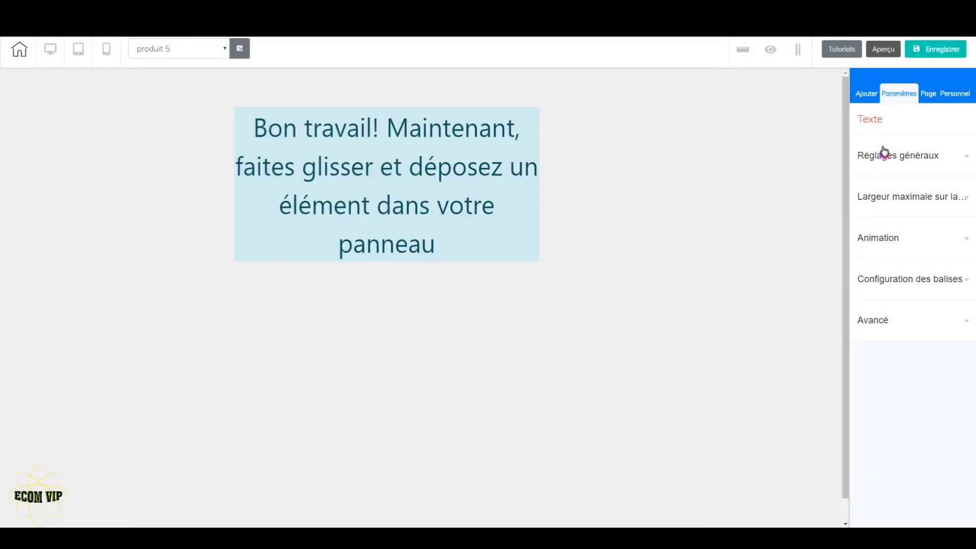
Set the panel's background to solid white (FFFFFF)
left_click(872, 96)
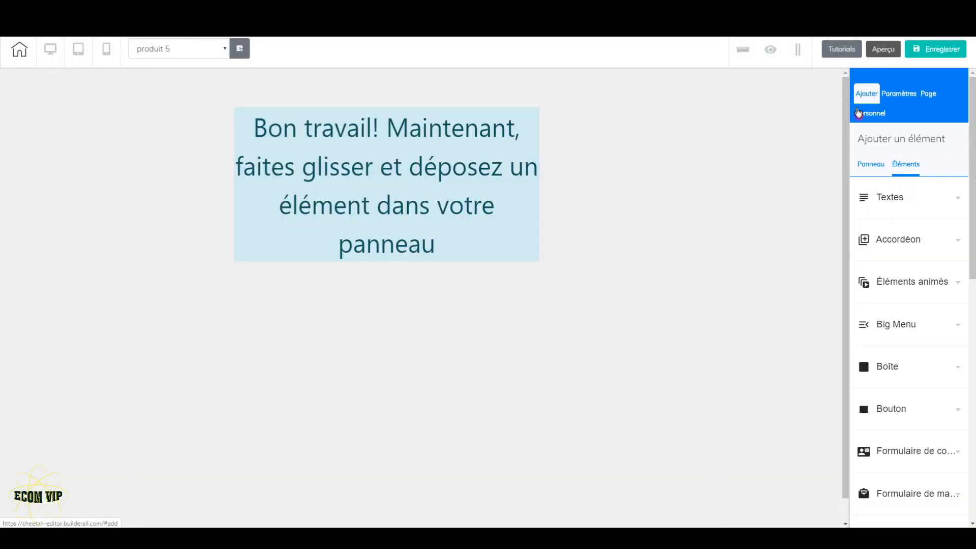
left_click(773, 153)
left_click(923, 275)
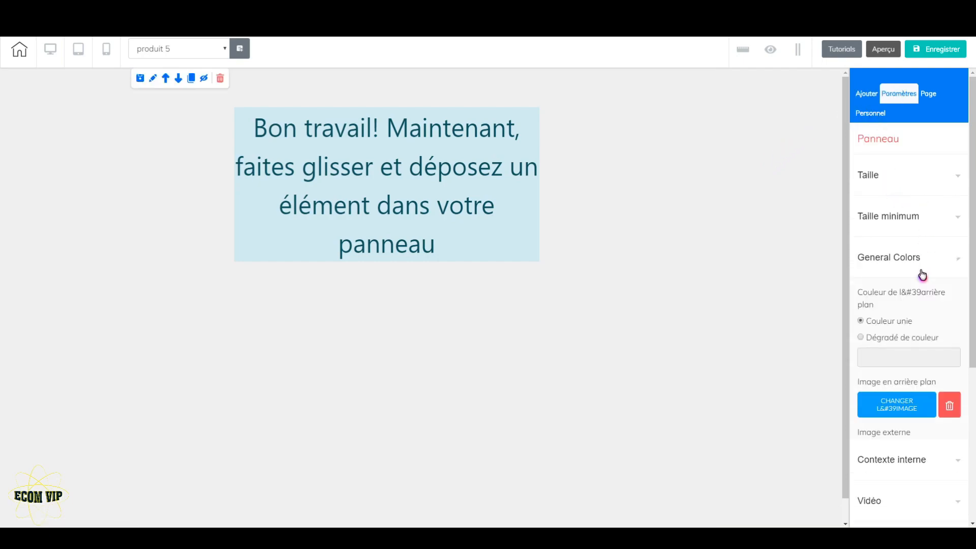
left_click(911, 360)
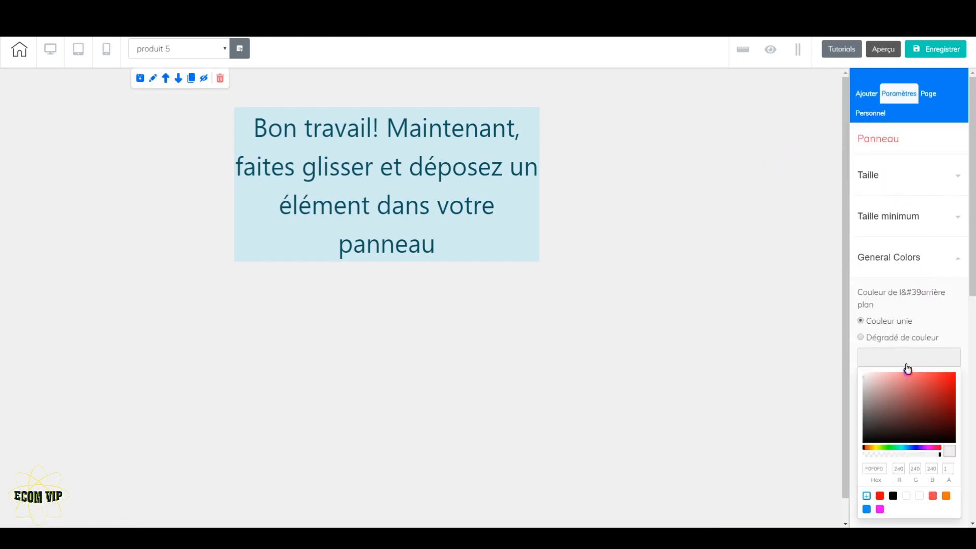
left_click_drag(888, 416, 815, 328)
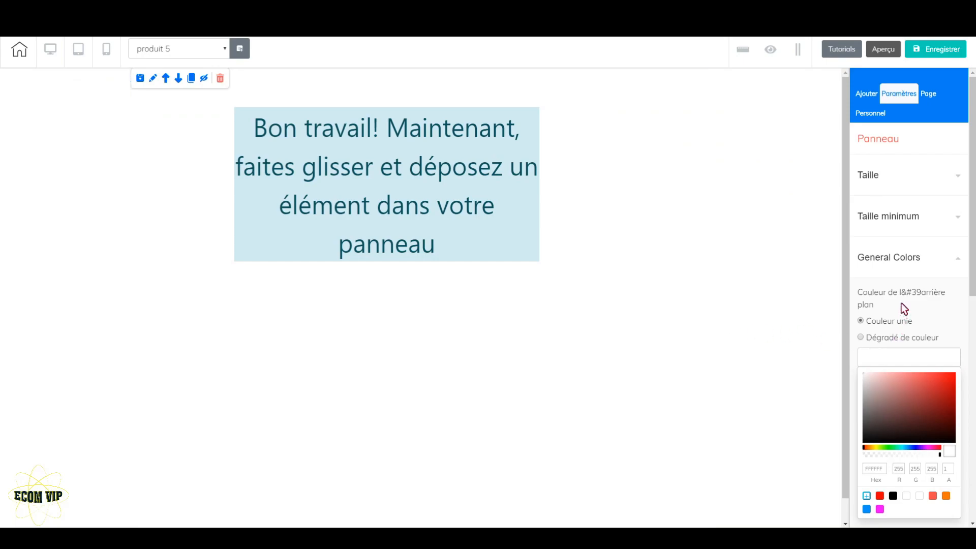
left_click(909, 265)
Add an iframe element to the white panel, enlarge it to a large square and position it near the panel's upper edge
left_click(875, 94)
left_click(907, 146)
scroll(898, 307, "down", 5)
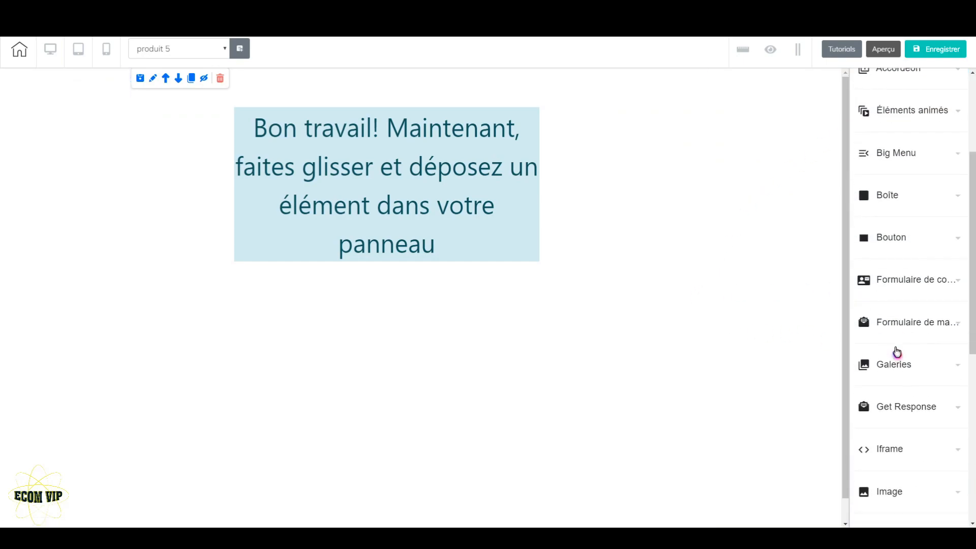
left_click(900, 367)
left_click_drag(910, 425, 381, 222)
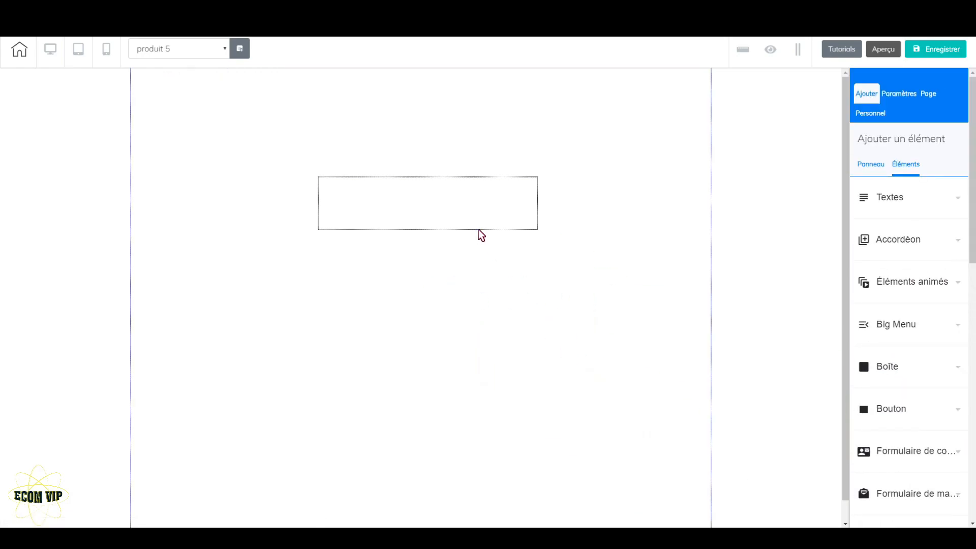
left_click(532, 226)
left_click_drag(537, 229, 683, 518)
left_click_drag(522, 347, 427, 292)
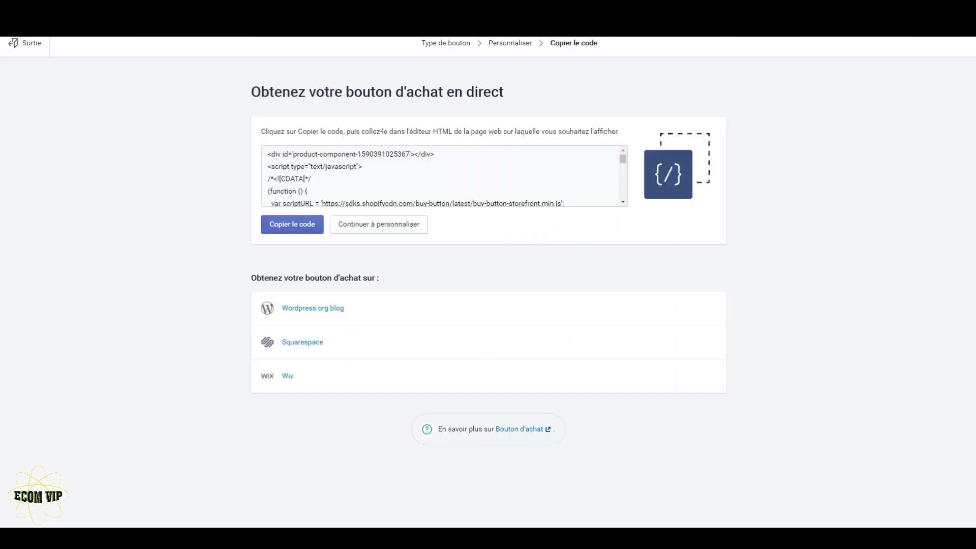
Copy the buy button code from Shopify again, paste it into the iframe's "Doc intégré" field and apply it
left_click(294, 232)
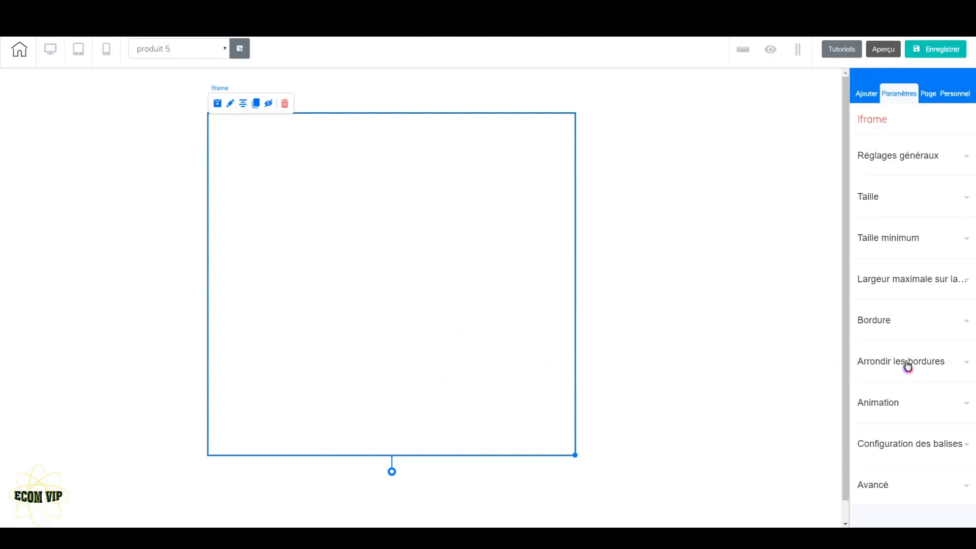
left_click(921, 160)
left_click(909, 343)
key("ctrl+v")
left_click(935, 389)
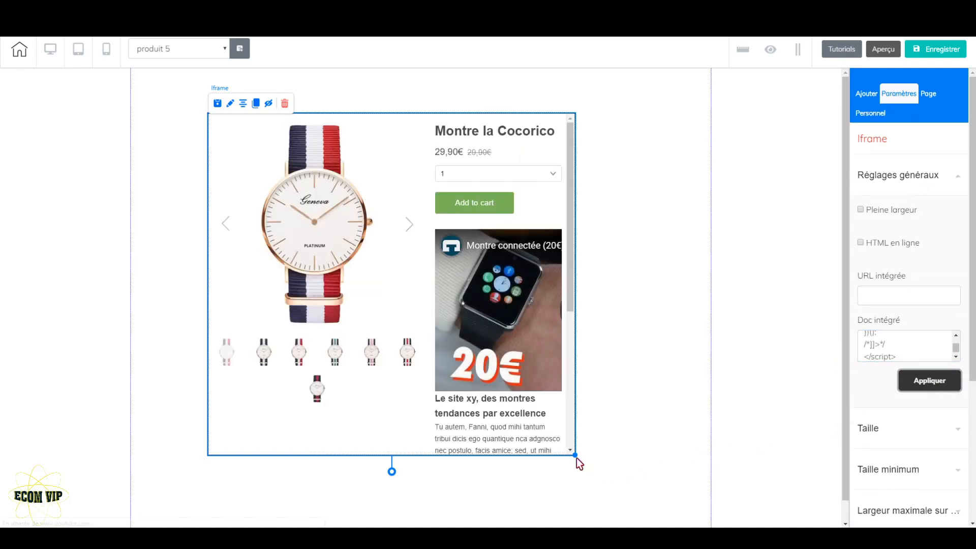
Enlarge the iframe to span the panel's content width, align it near the top, and extend the panel below it
left_click_drag(576, 458, 762, 498)
left_click_drag(510, 141, 425, 116)
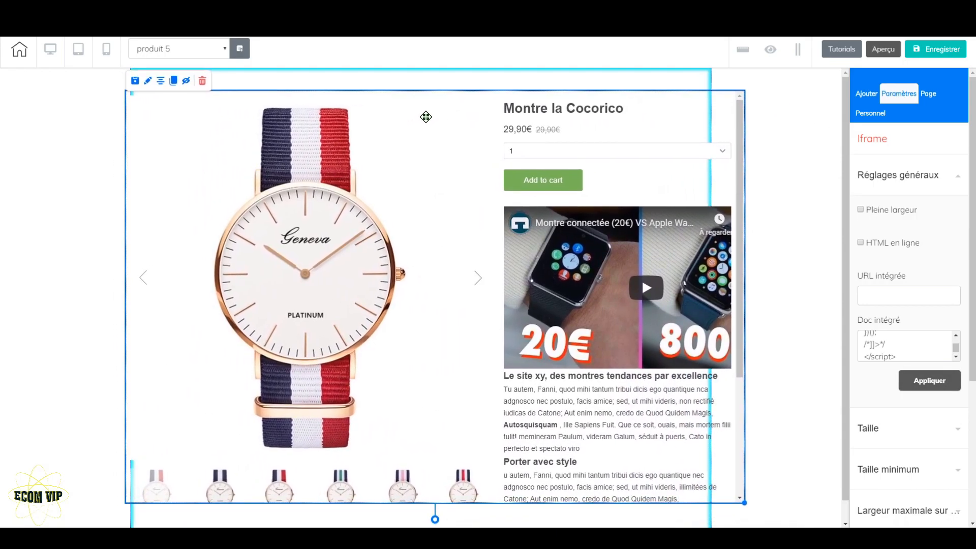
left_click_drag(742, 481, 761, 526)
scroll(669, 416, "down", 1)
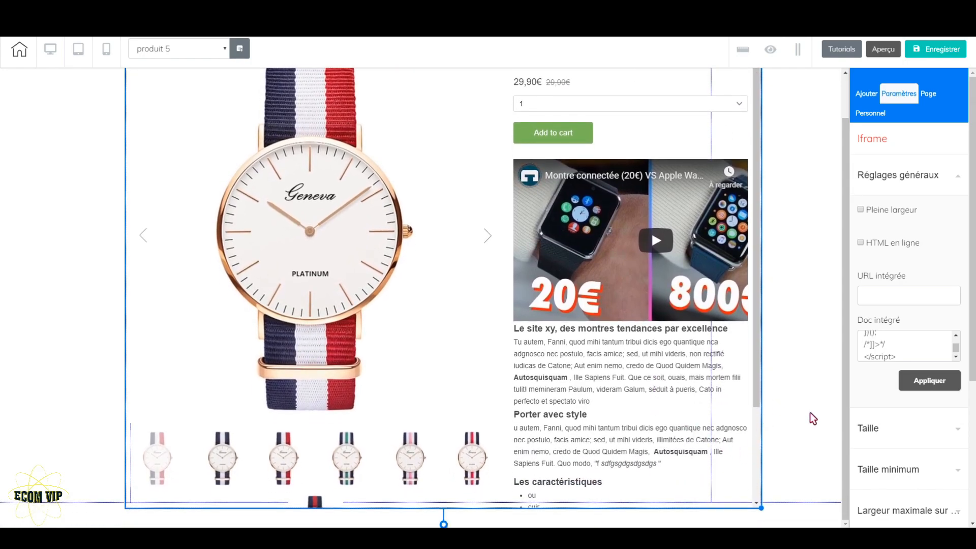
left_click(428, 512)
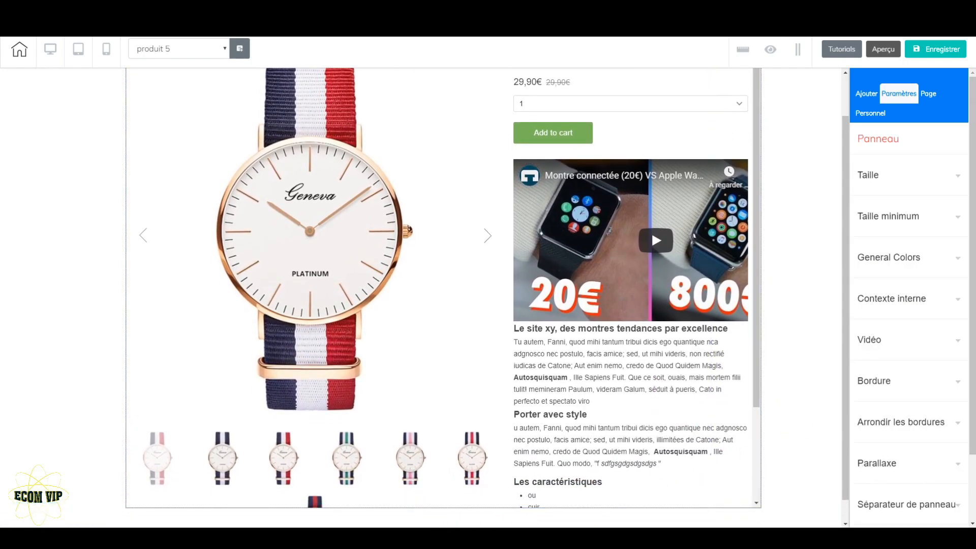
scroll(579, 412, "down", 1)
Widen the iframe beyond the panel's content guides, shift it to sit centred on the page, and lengthen it downward
left_click(744, 469)
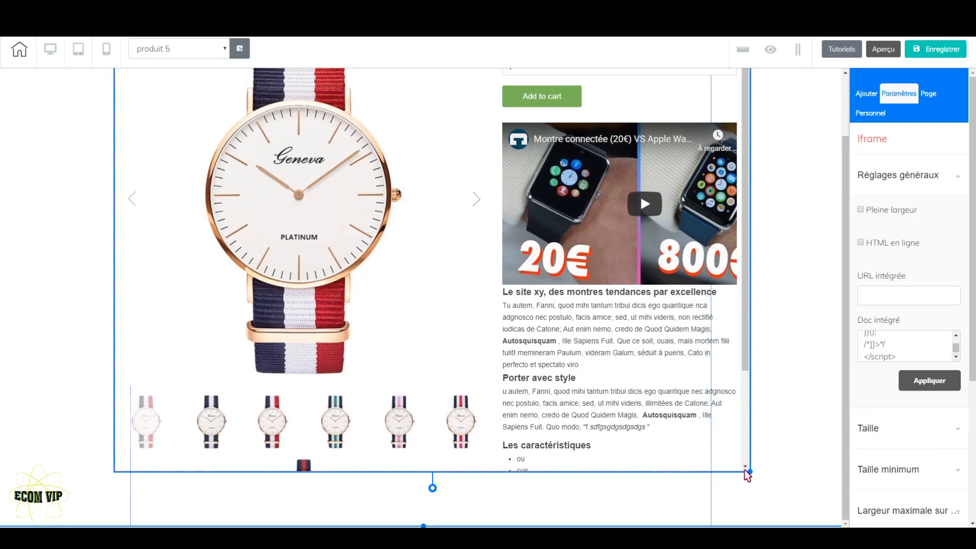
left_click_drag(747, 471, 854, 520)
left_click_drag(774, 487, 693, 483)
left_click_drag(781, 521, 845, 518)
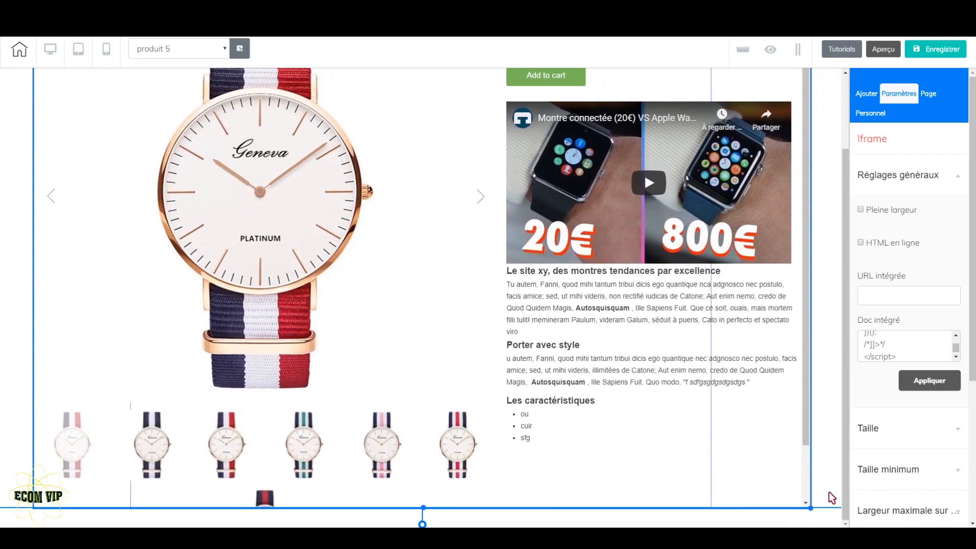
left_click(432, 519)
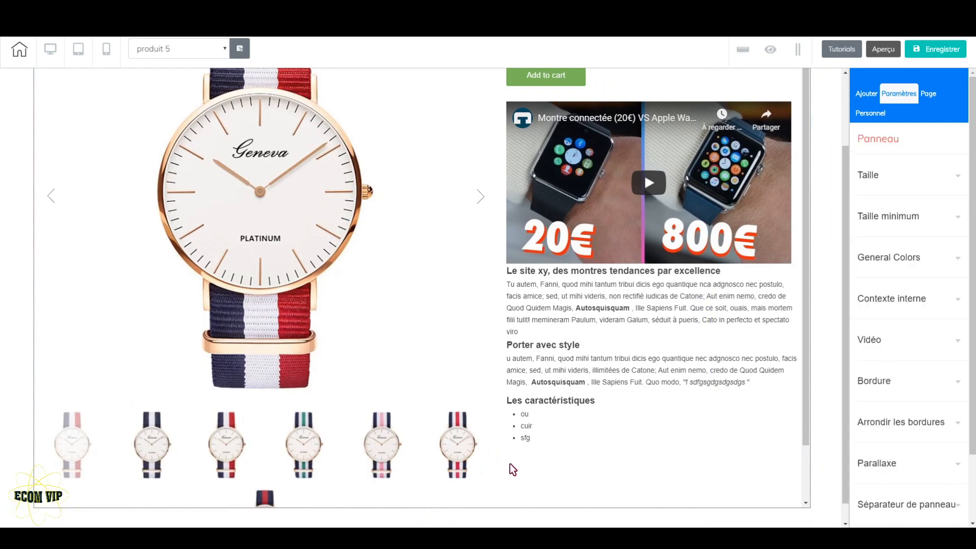
scroll(511, 468, "up", 2)
left_click(448, 303)
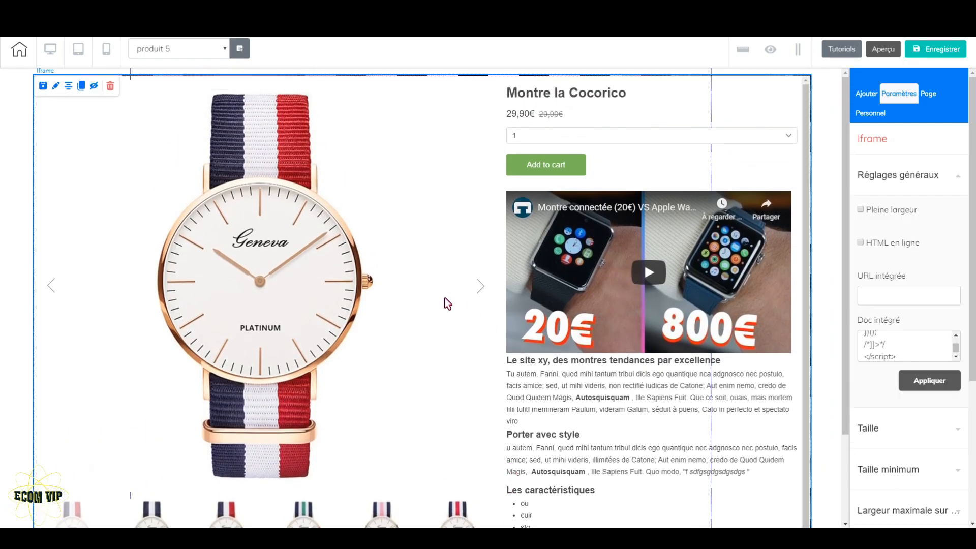
Set the border style of the product iframe to none
scroll(889, 449, "down", 4)
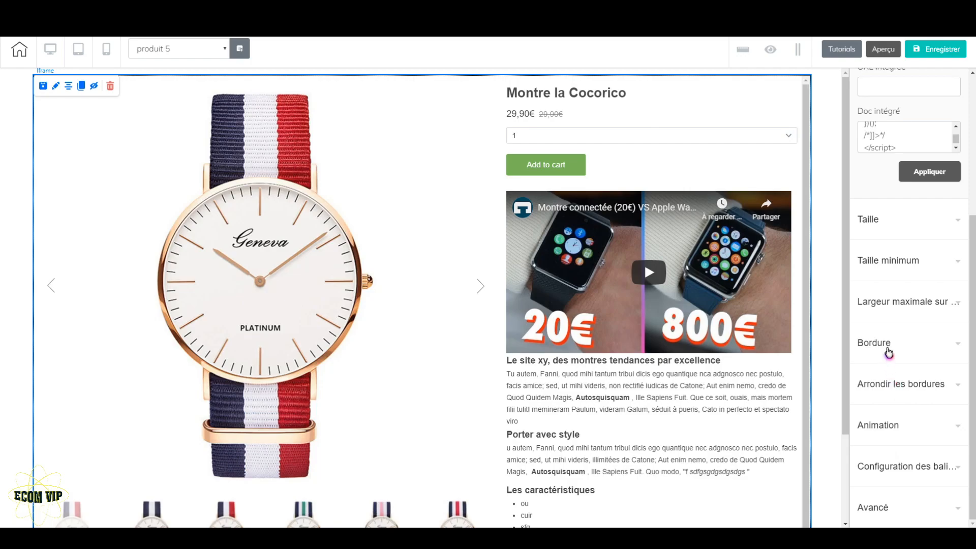
left_click(889, 344)
left_click(903, 330)
left_click(930, 345)
left_click(931, 364)
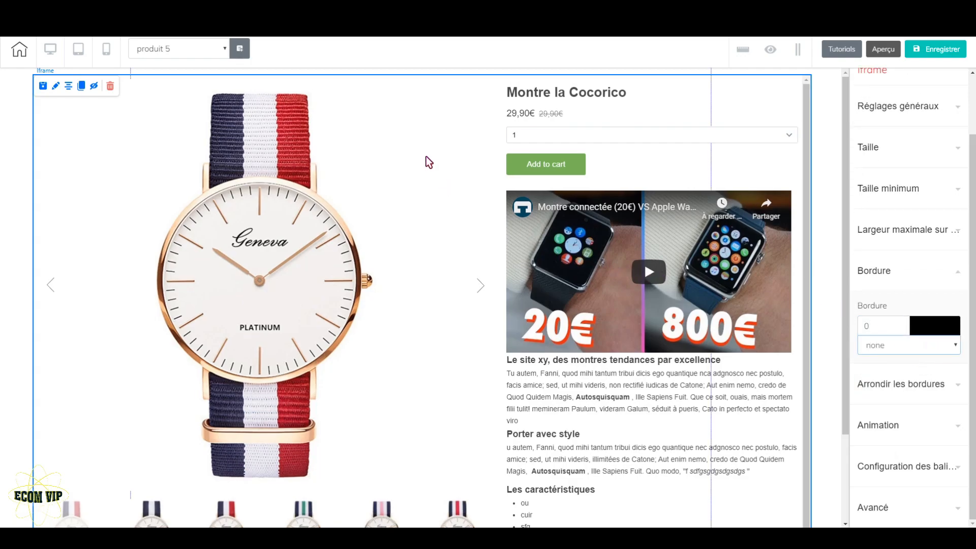
Save the produit 5 page without publishing the site, and open the Home page for editing
left_click(943, 51)
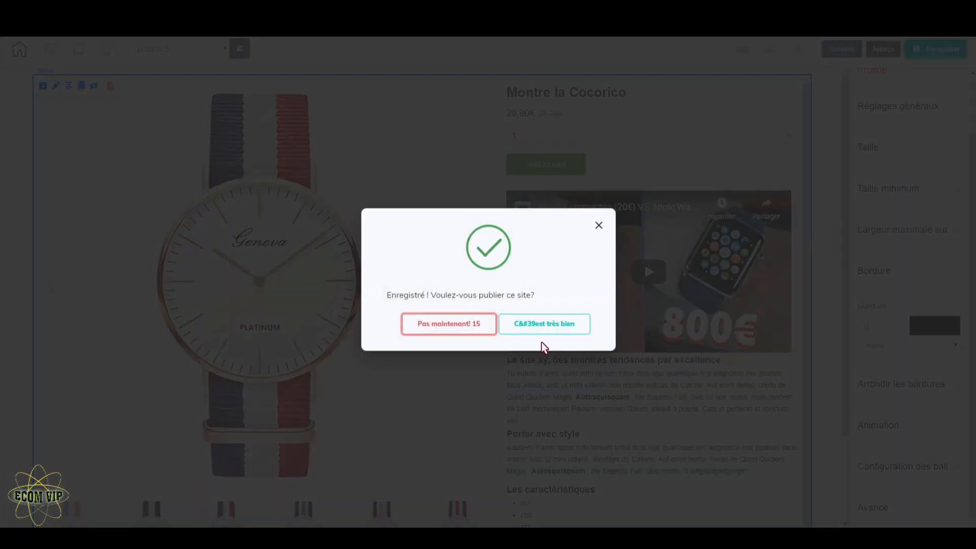
left_click(468, 328)
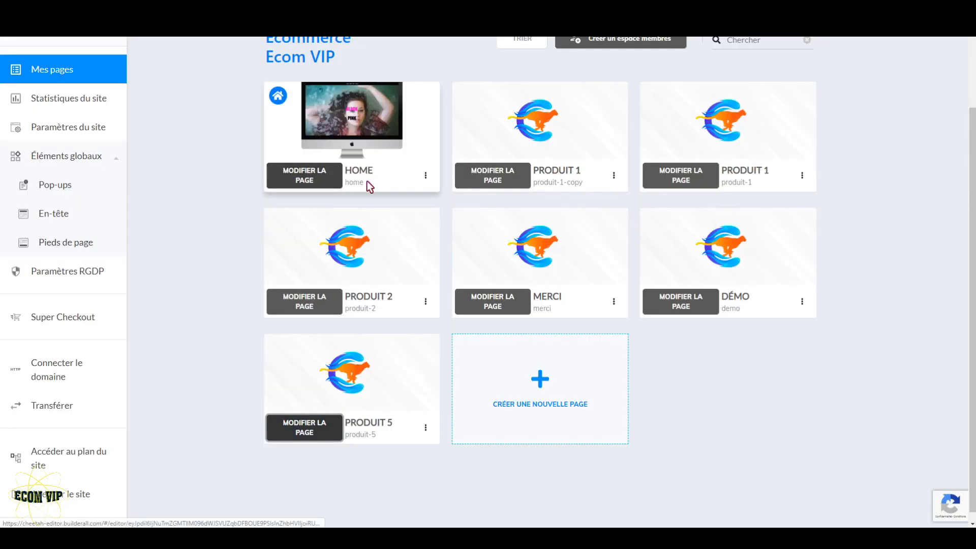
left_click(312, 182)
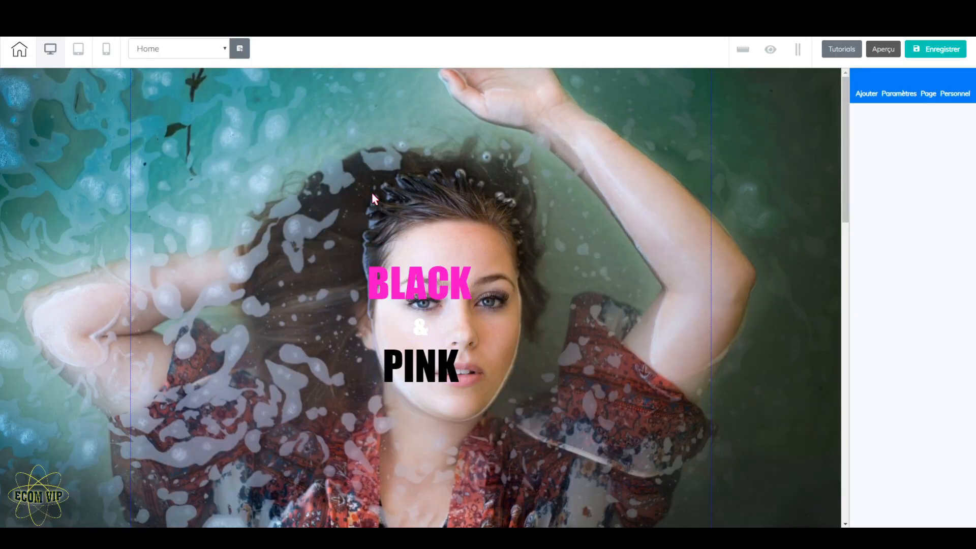
left_click(223, 49)
left_click(205, 64)
Link the "Buy now" button of the third product in the BLACK section's upper row to page produit 5, opening in the same tab
scroll(539, 311, "down", 6)
scroll(540, 314, "down", 4)
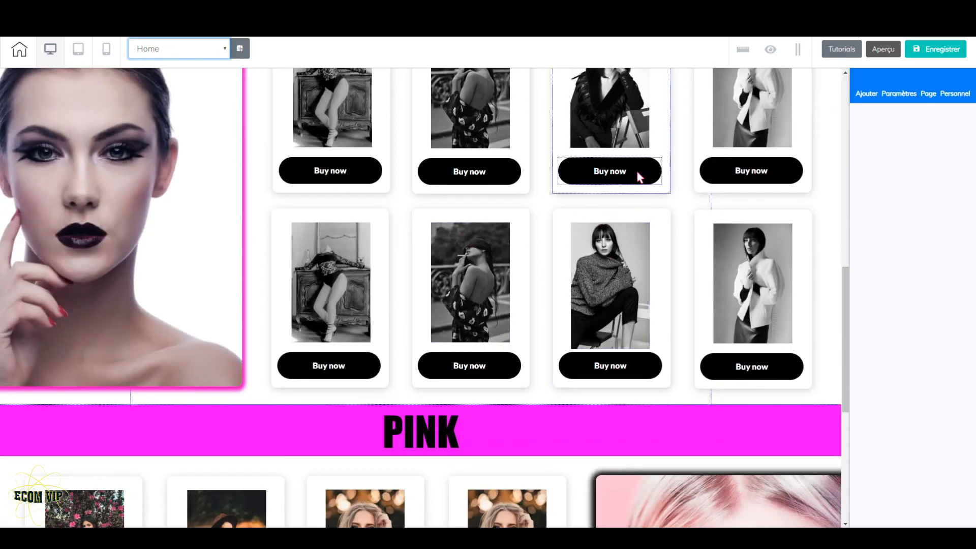
scroll(382, 337, "down", 6)
scroll(384, 338, "up", 10)
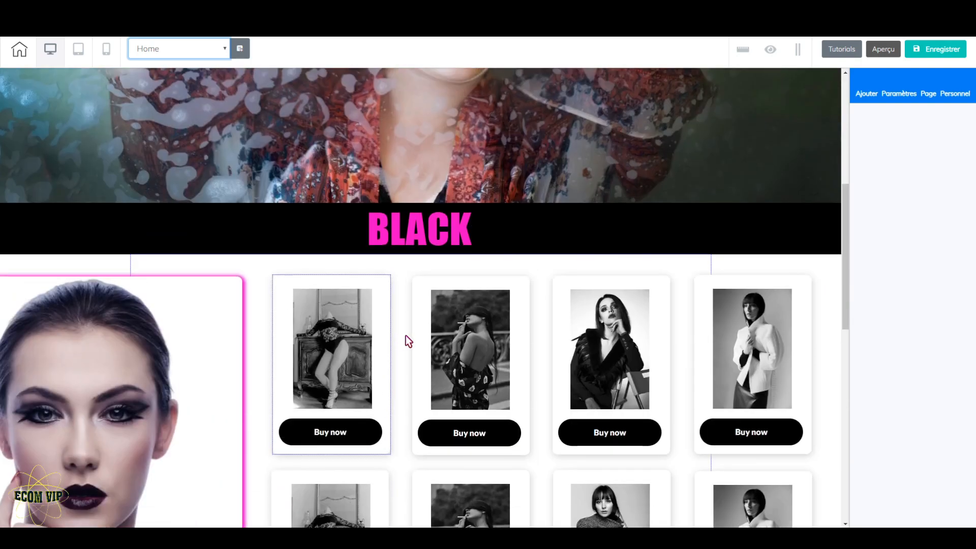
scroll(397, 338, "down", 3)
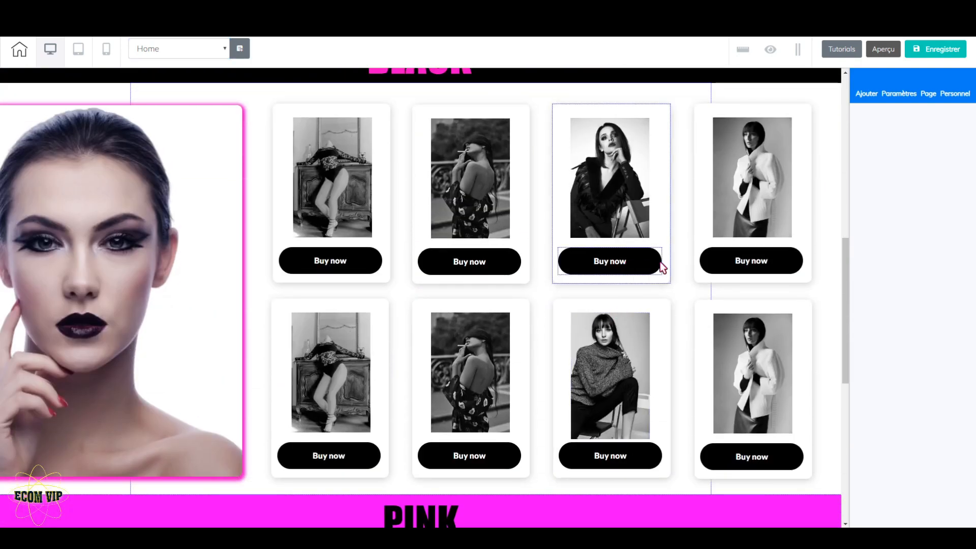
left_click(613, 265)
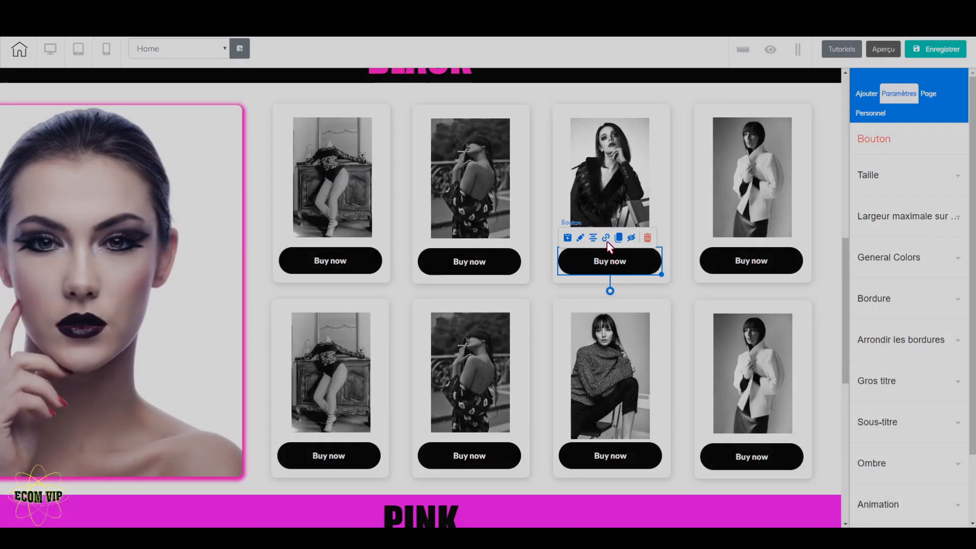
left_click(607, 238)
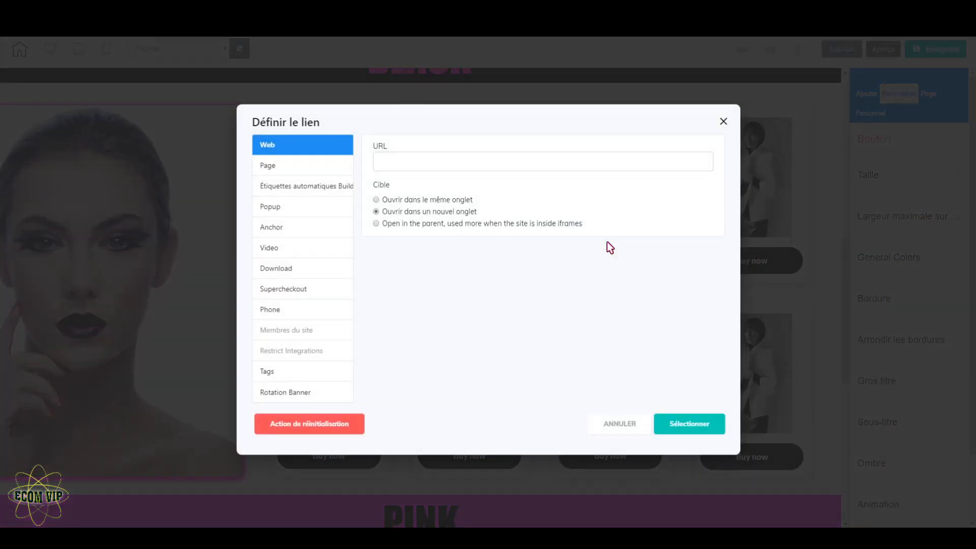
left_click(296, 168)
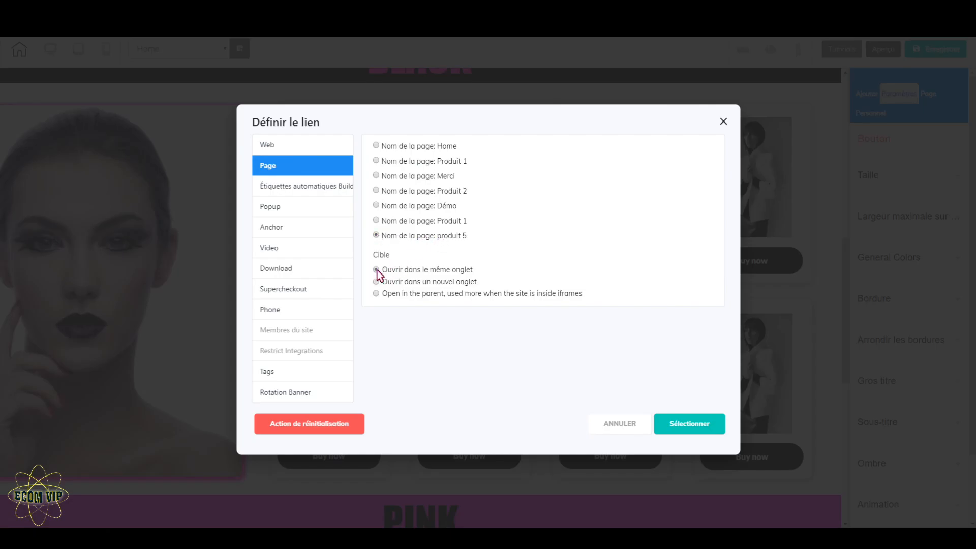
left_click(701, 426)
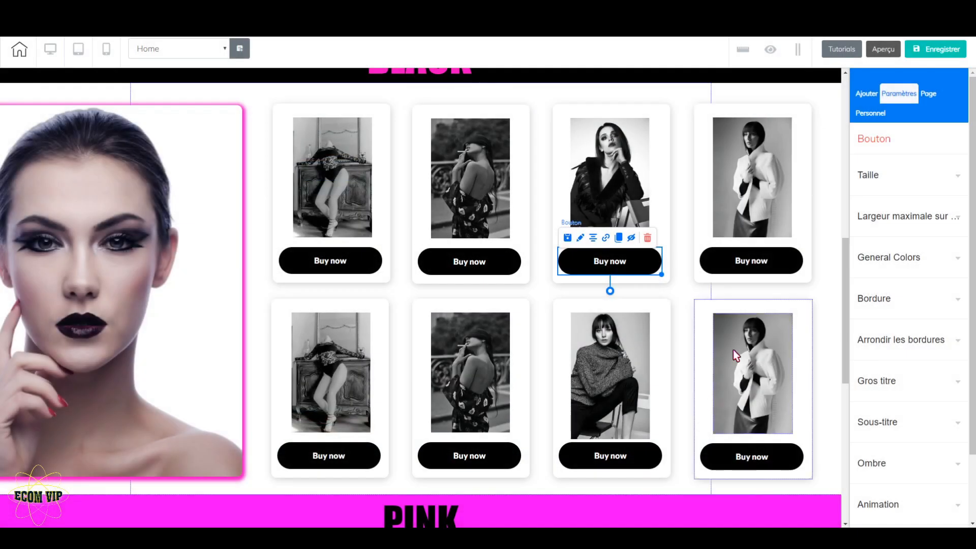
Save the Home page, publish the site and visit the published website
left_click(937, 51)
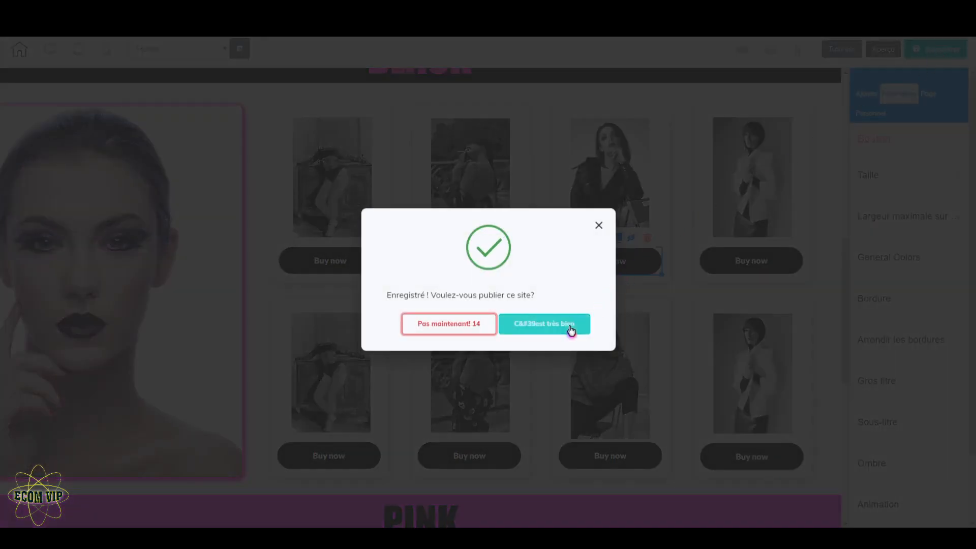
left_click(571, 329)
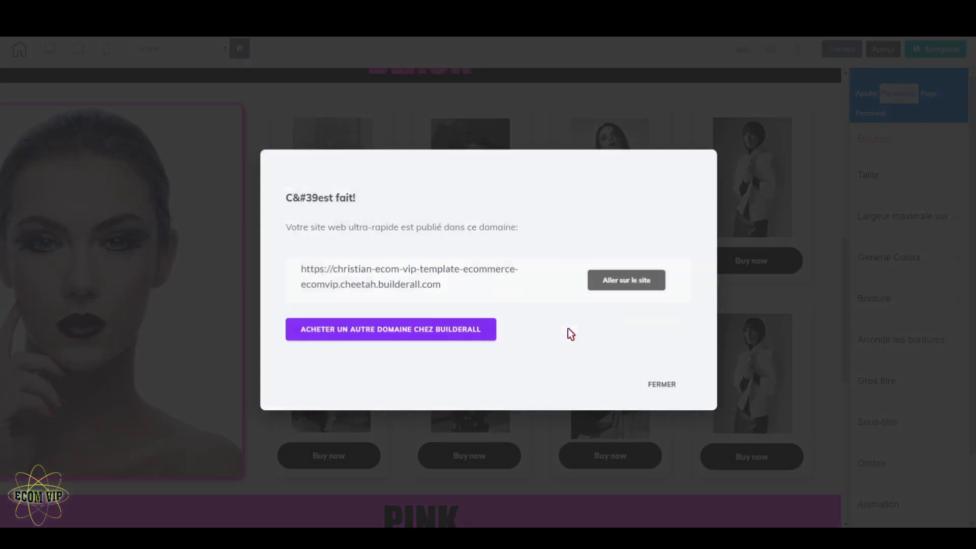
left_click(654, 283)
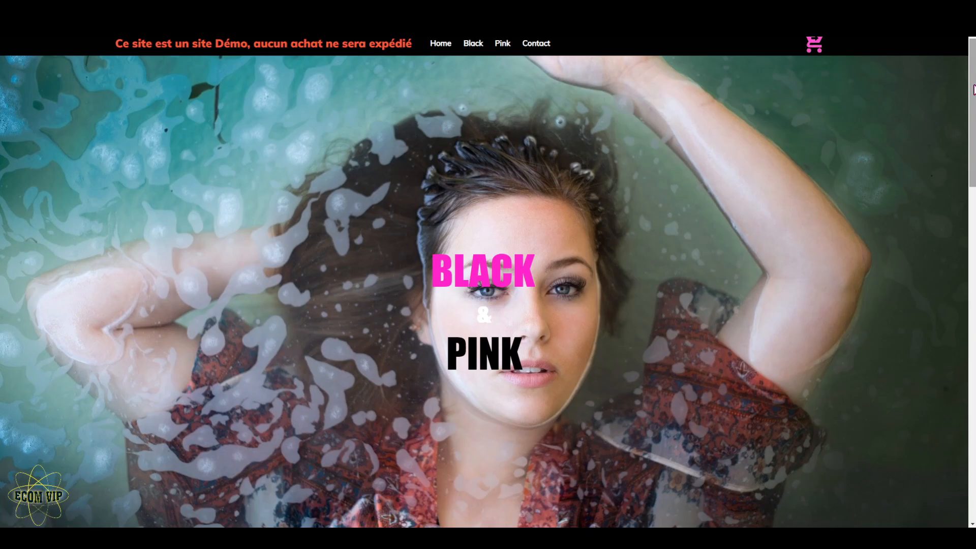
Follow the third "Buy now" link in the BLACK section's upper row and look over the embedded product page
left_click_drag(975, 90, 974, 189)
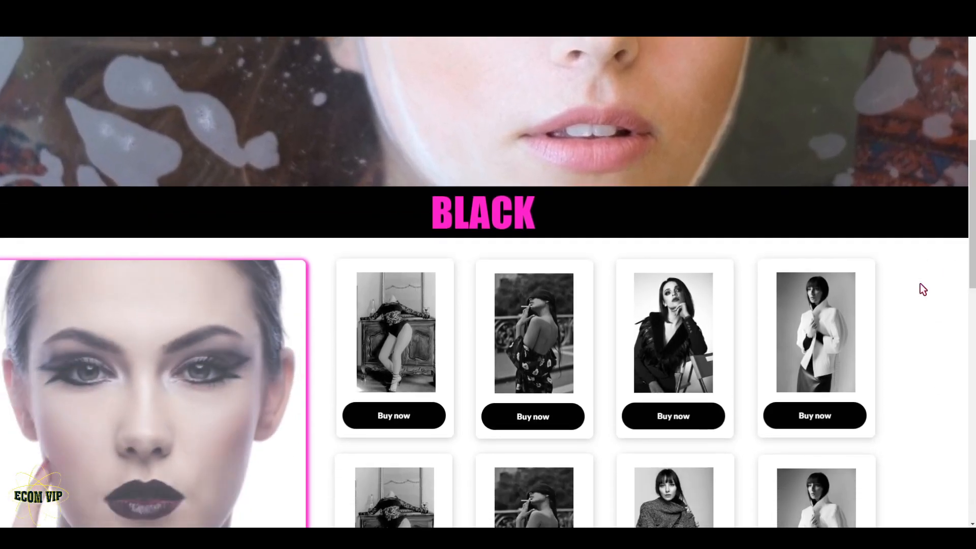
left_click(689, 415)
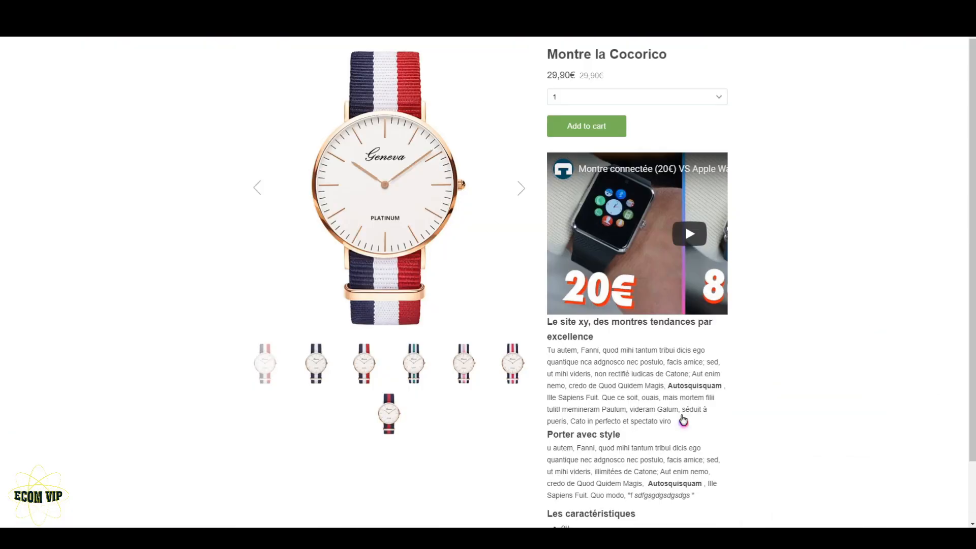
scroll(722, 396, "down", 2)
scroll(724, 403, "up", 2)
Choose variant 2 of Montre la Cocorico, add it to the cart and close the cart
left_click(719, 103)
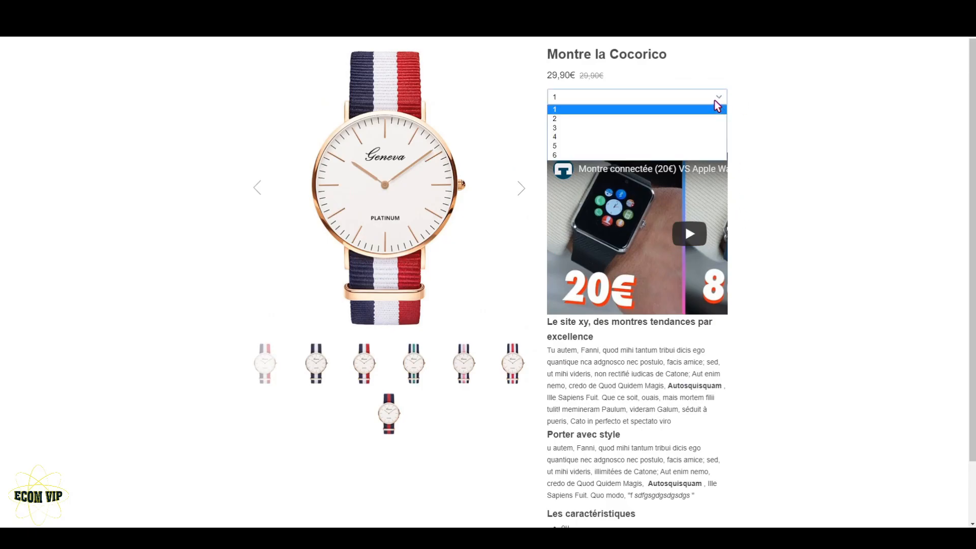
left_click(609, 120)
left_click(605, 127)
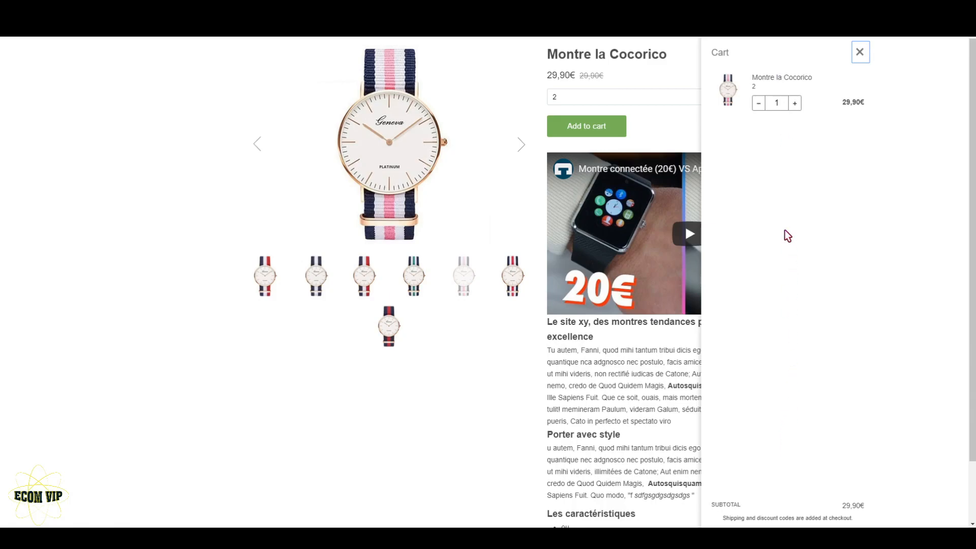
left_click(860, 52)
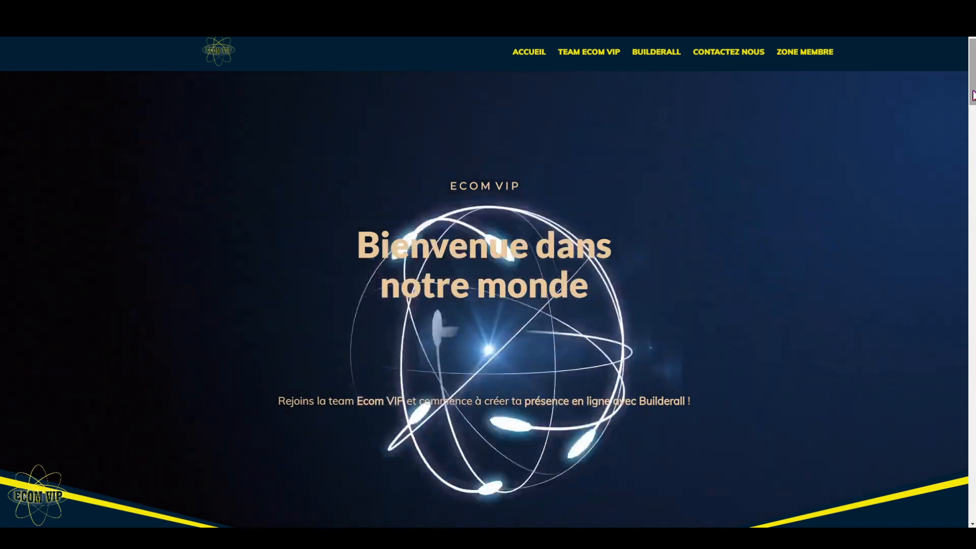
Look through the Ecom VIP website's home page down to the team presentation
left_click_drag(973, 95, 973, 172)
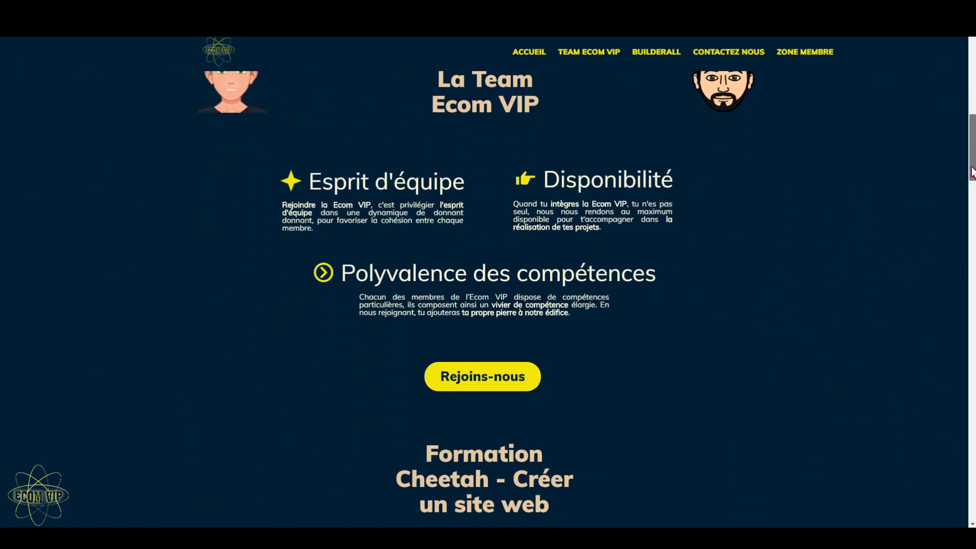